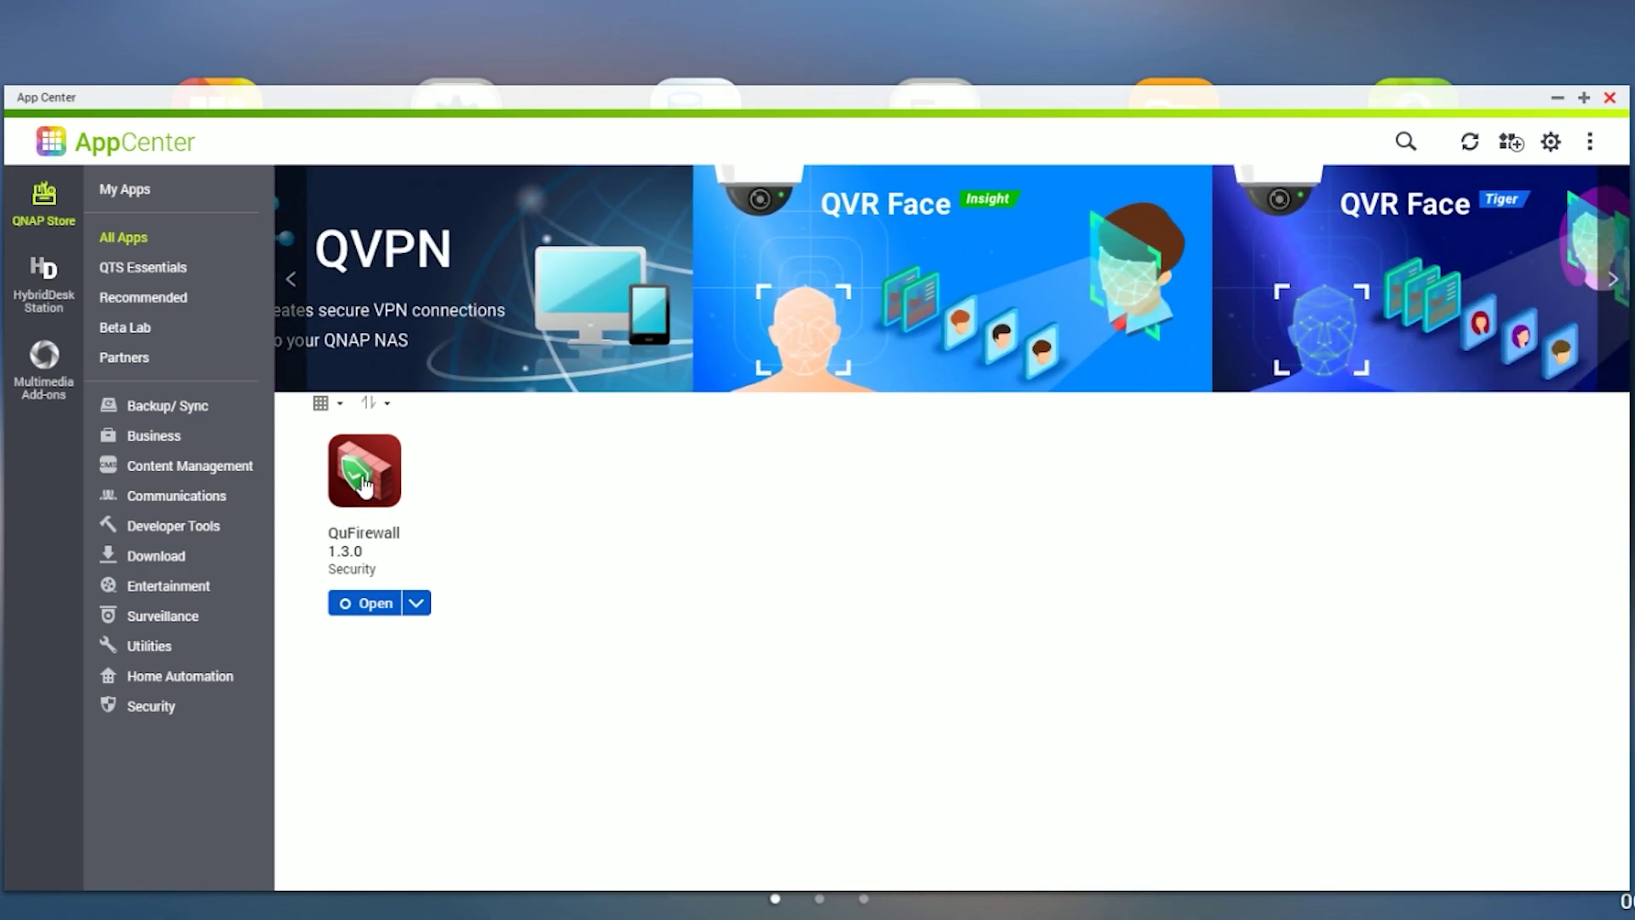
Step: Launch QuFirewall and step through the first-time setup, keeping Basic protection
click(361, 603)
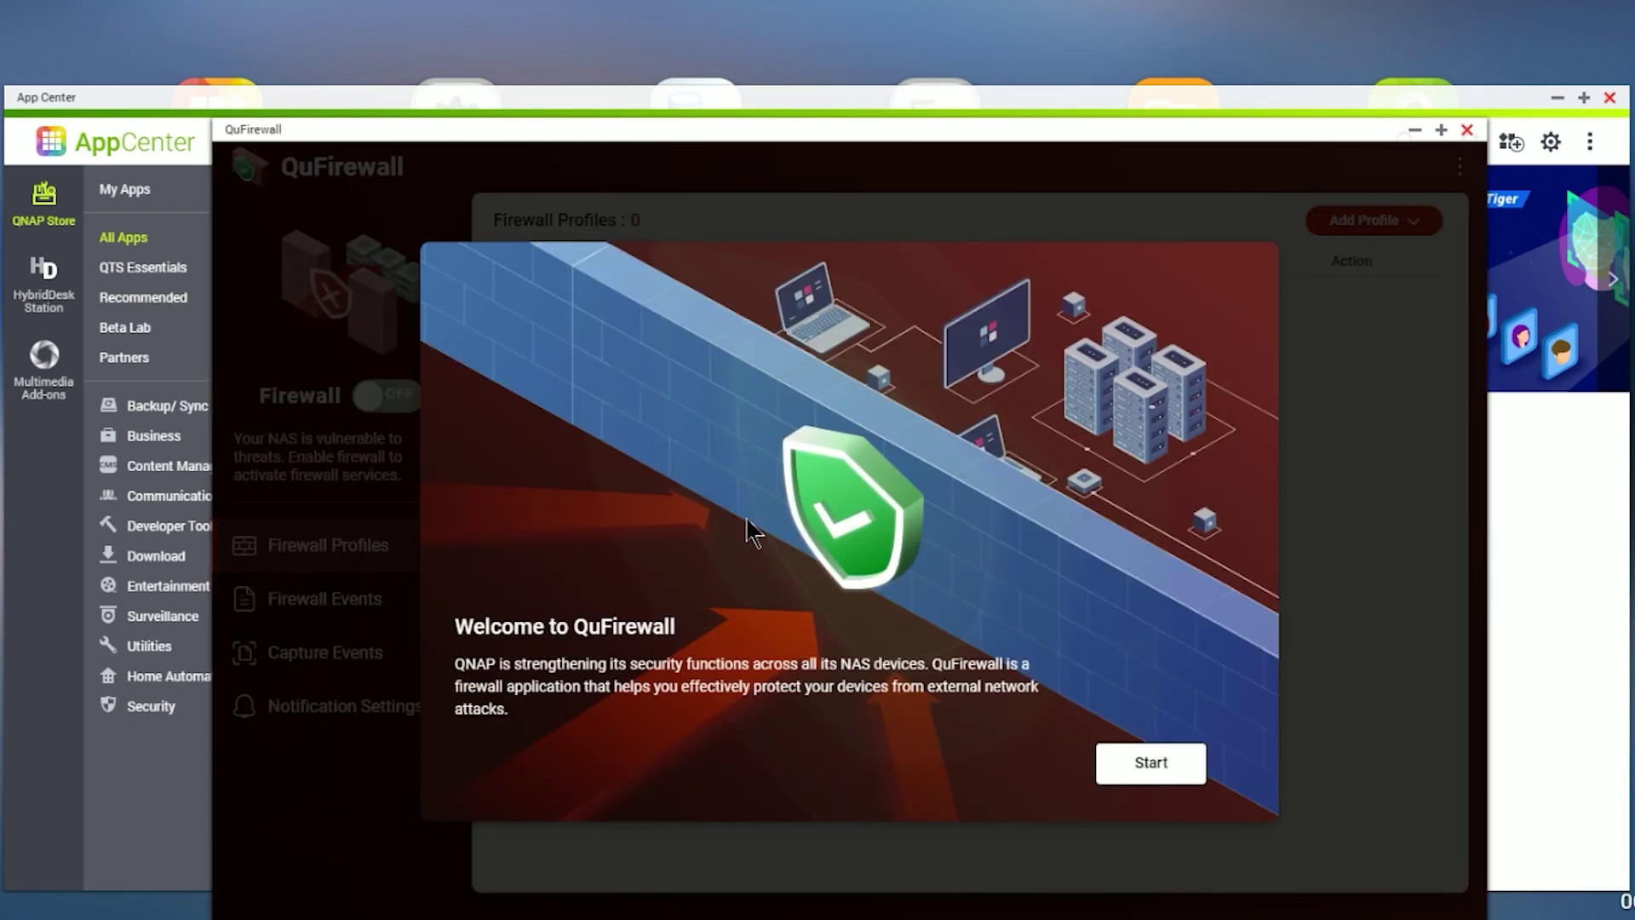
click(1120, 775)
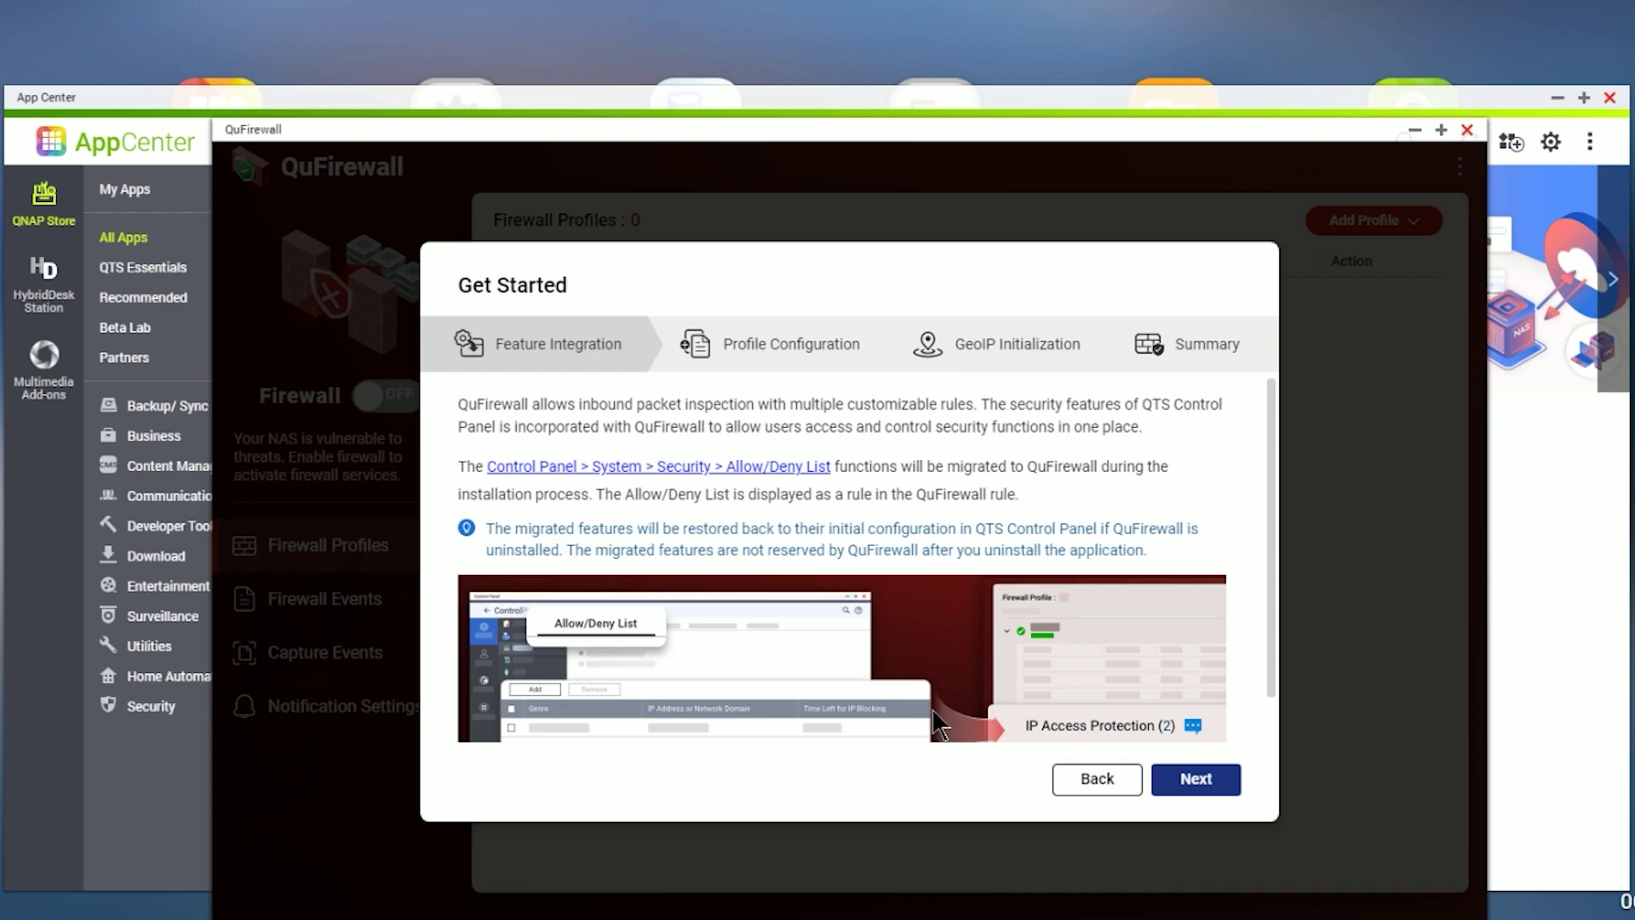
click(1168, 794)
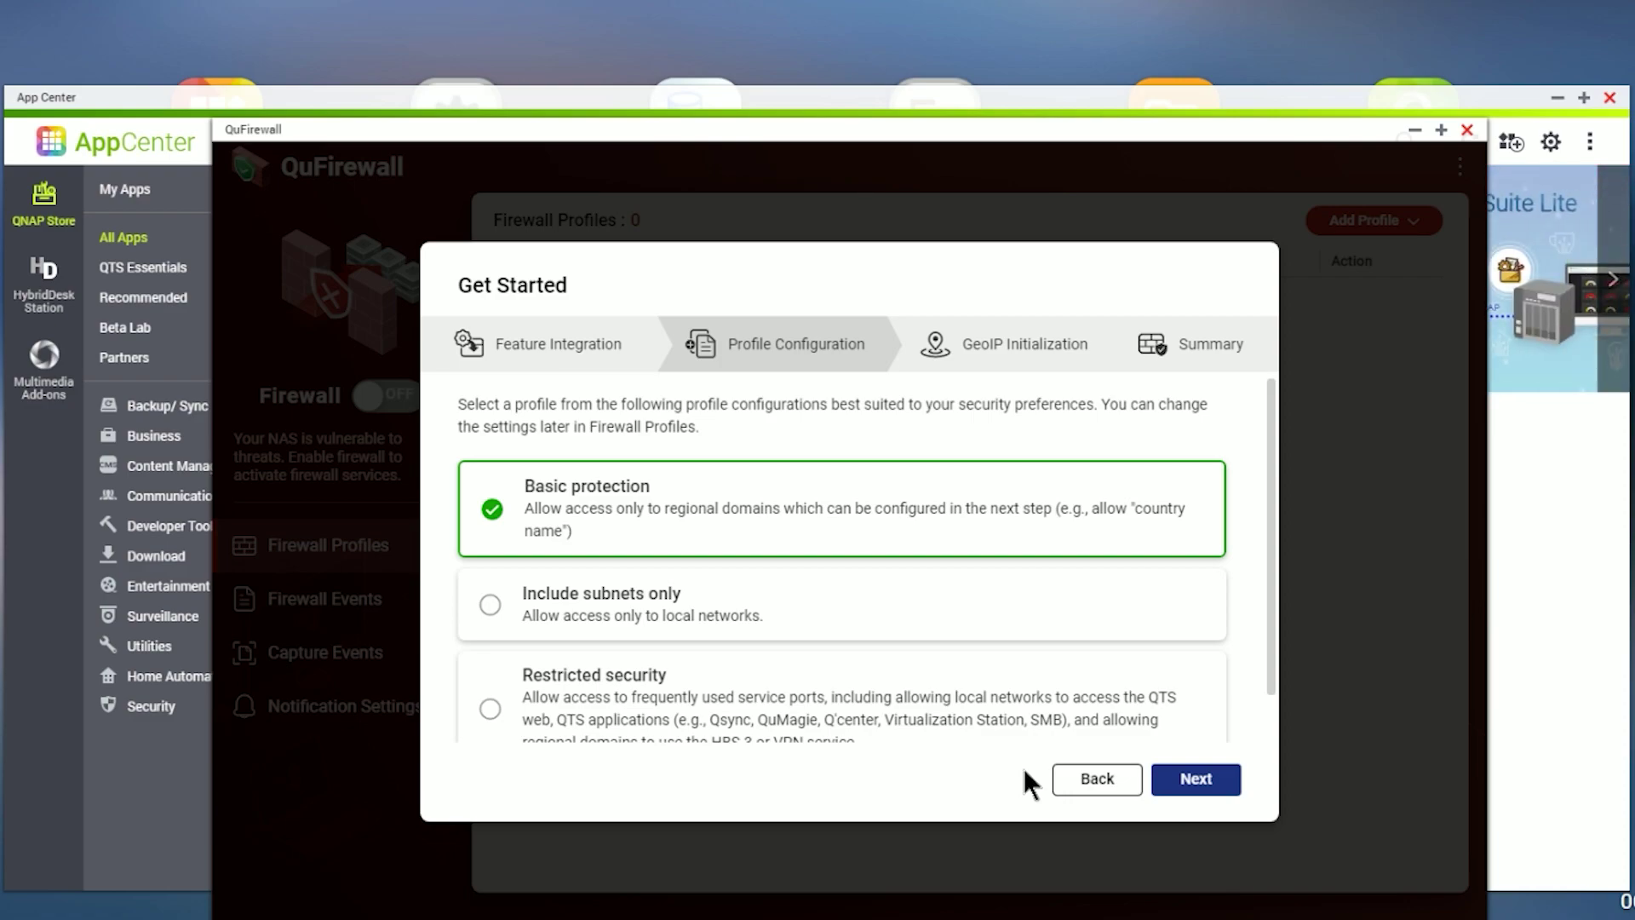
click(1201, 780)
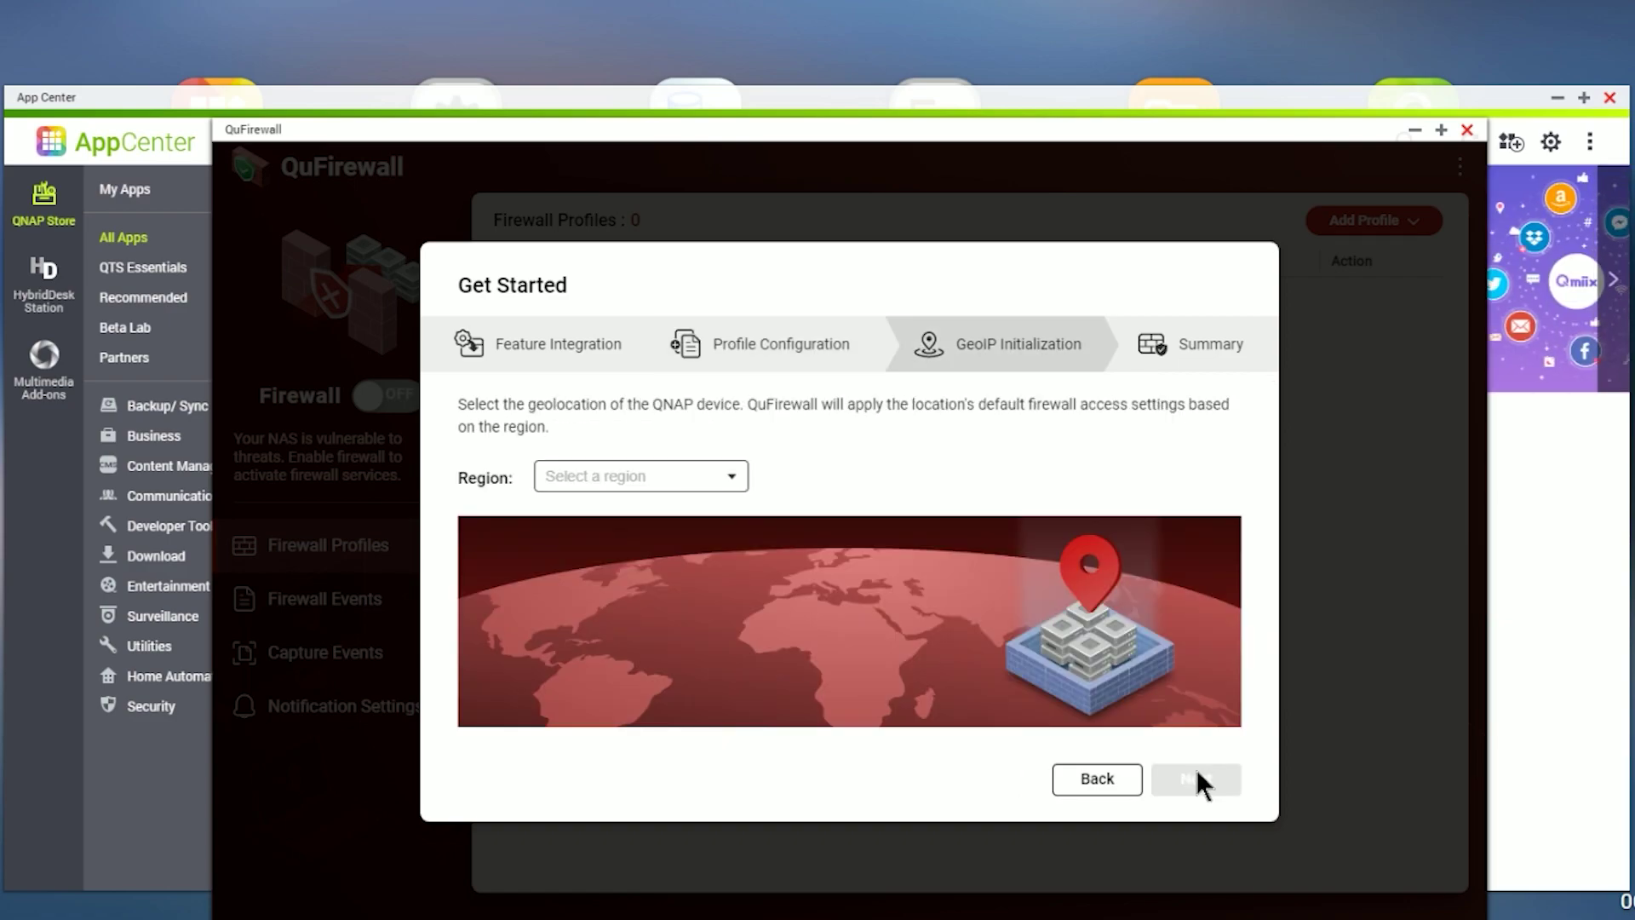
Step: Set the region to United States and finish setup with the firewall enabled
click(582, 479)
text(unit)
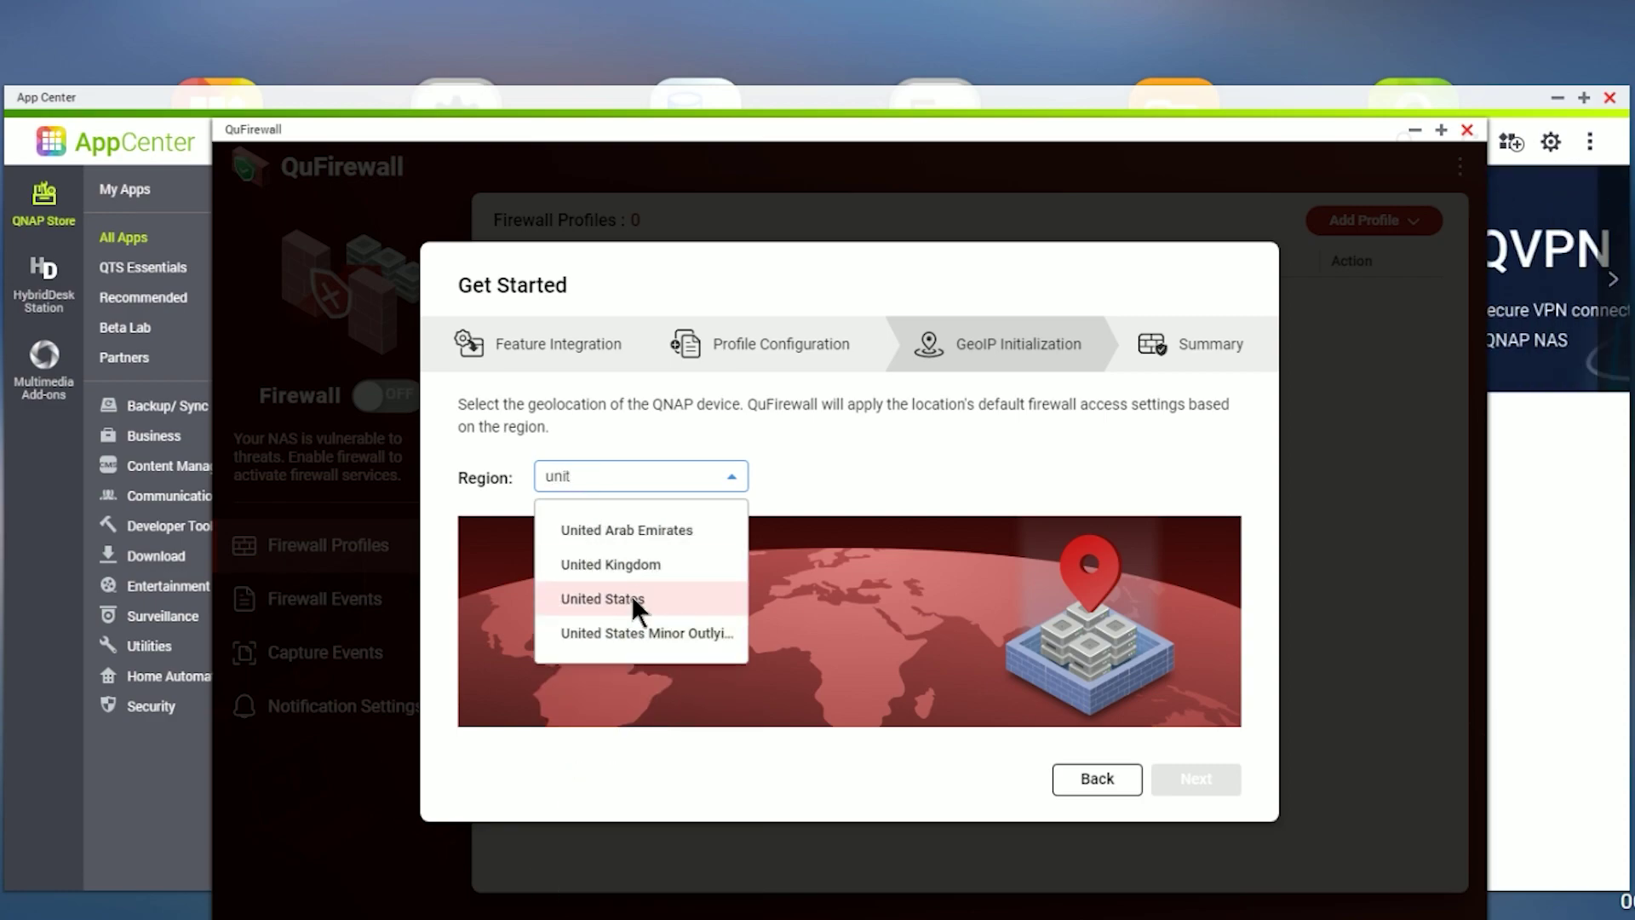
click(635, 600)
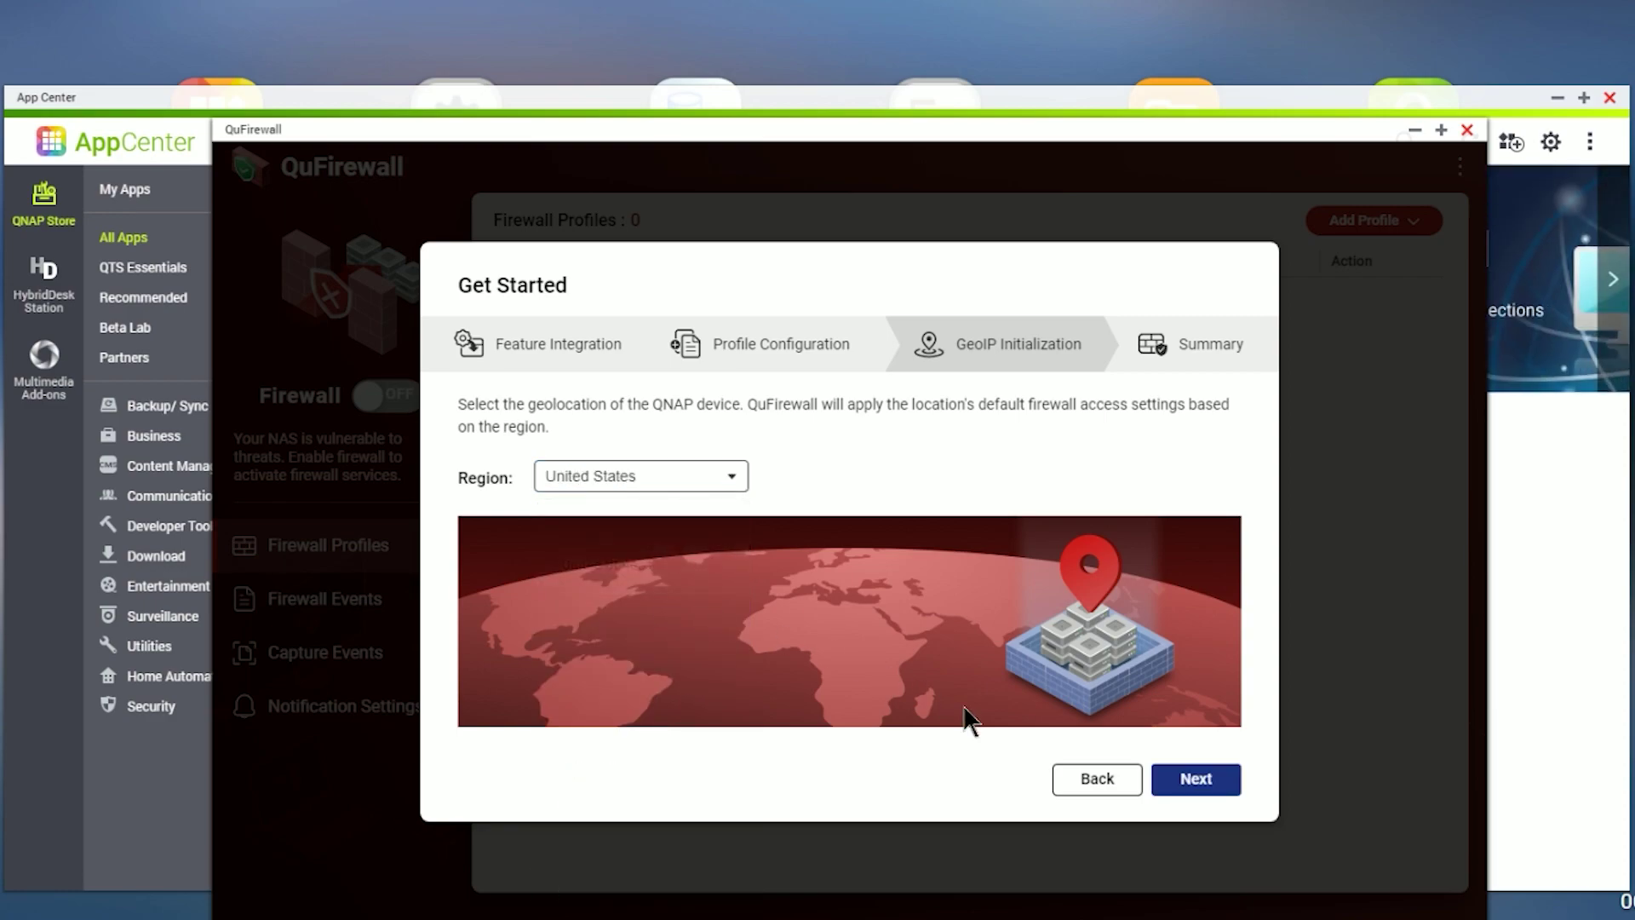
click(1186, 785)
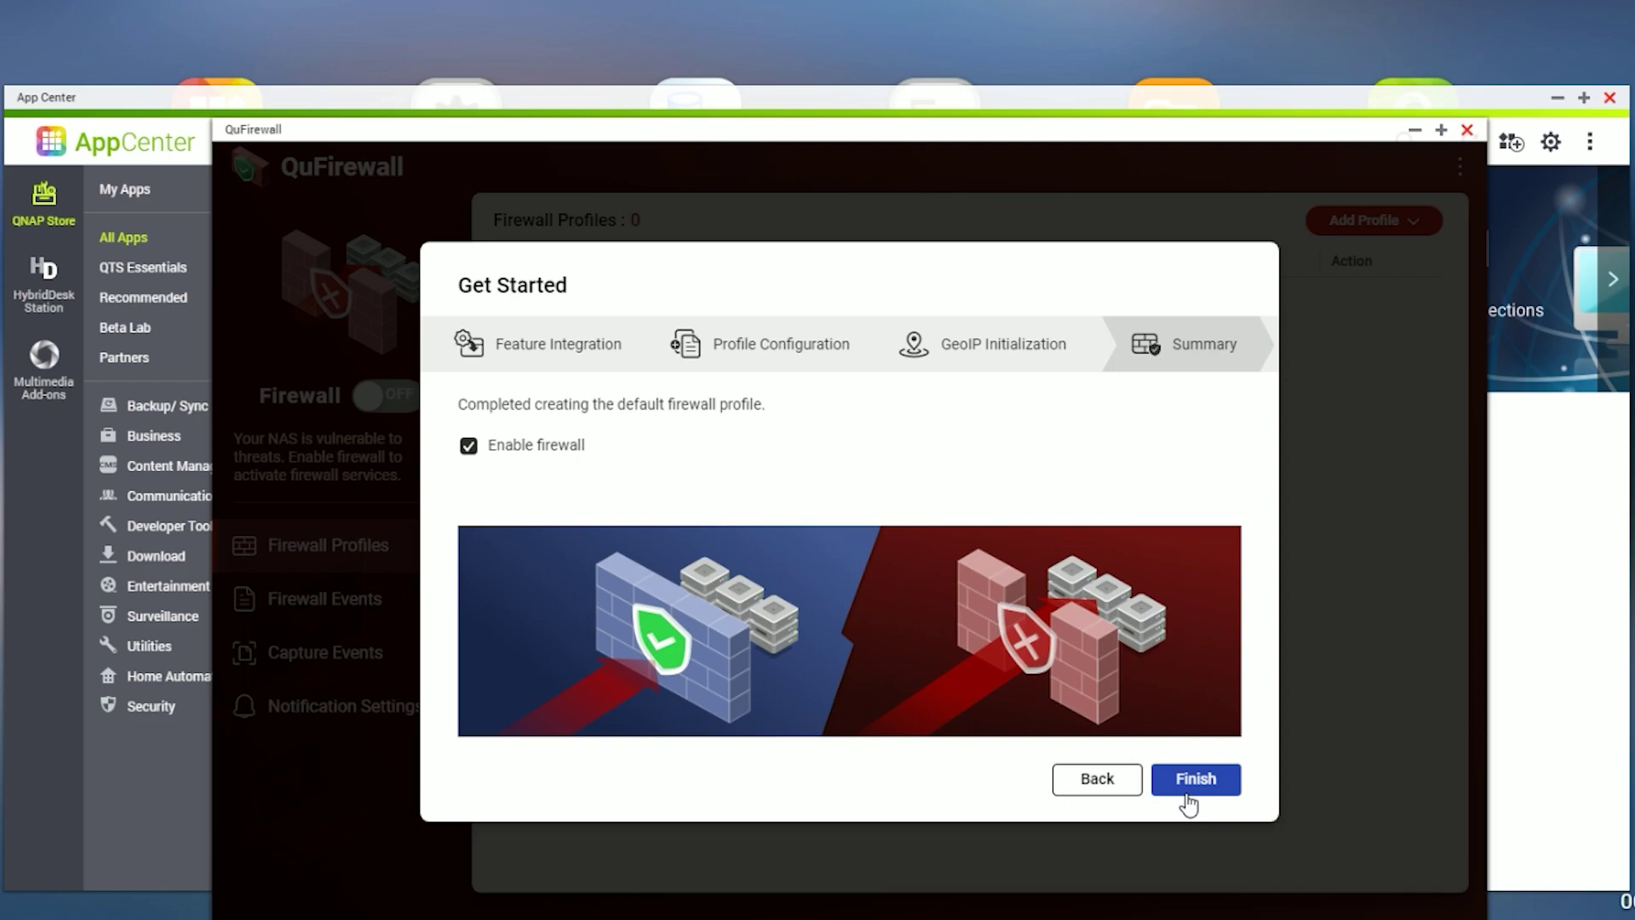
click(1192, 782)
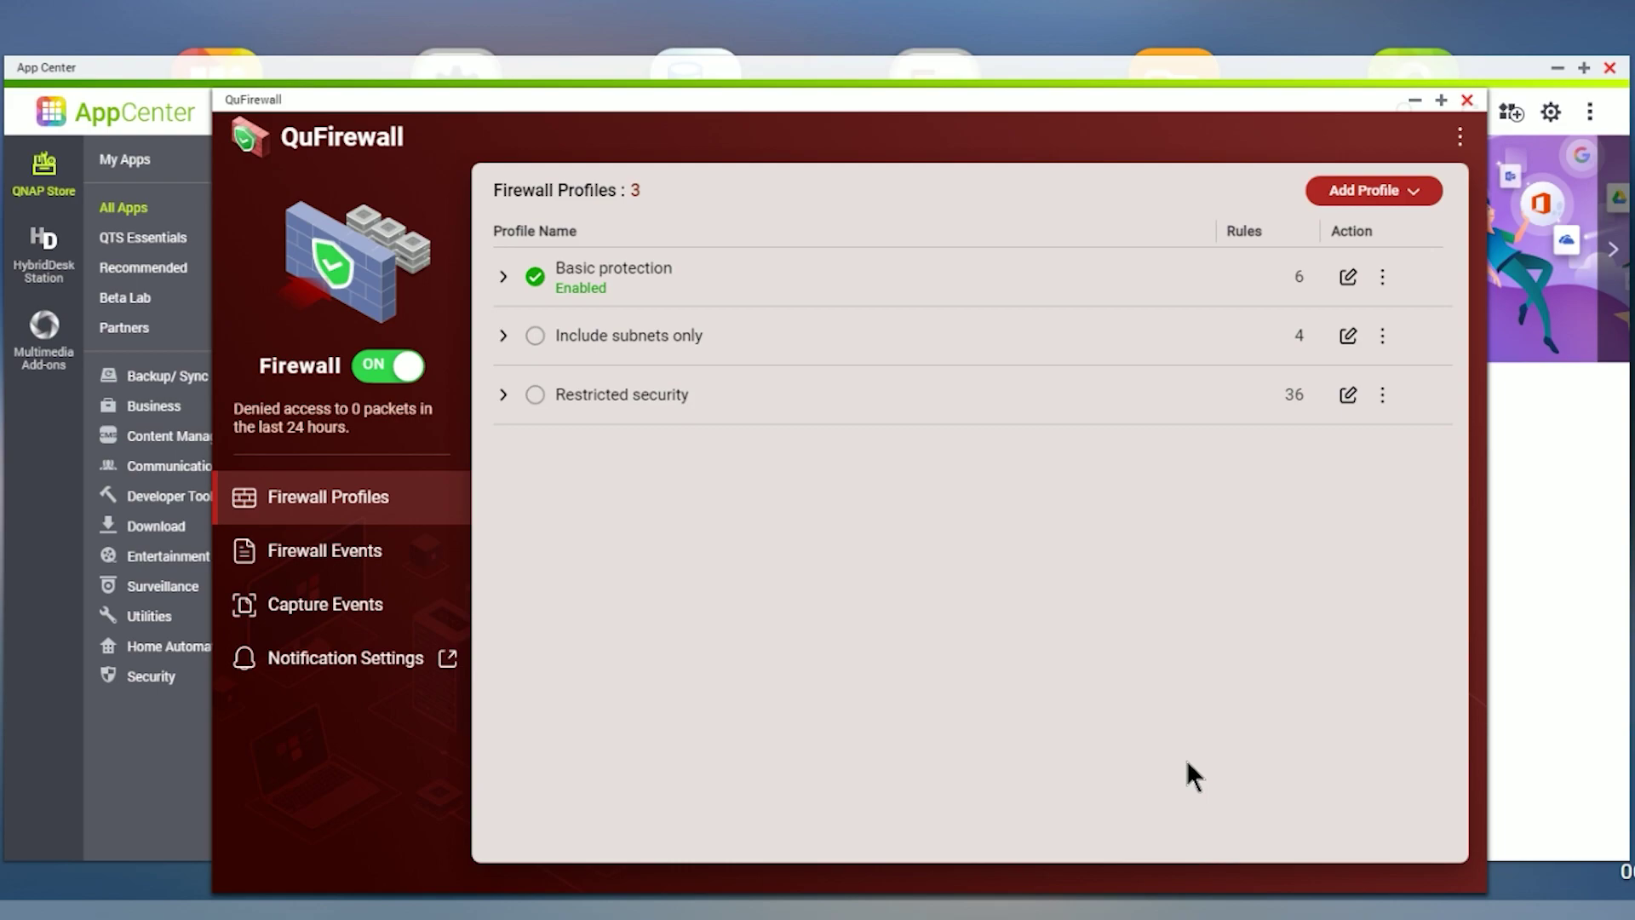
Step: Open the Basic protection profile to review its rules
click(1347, 278)
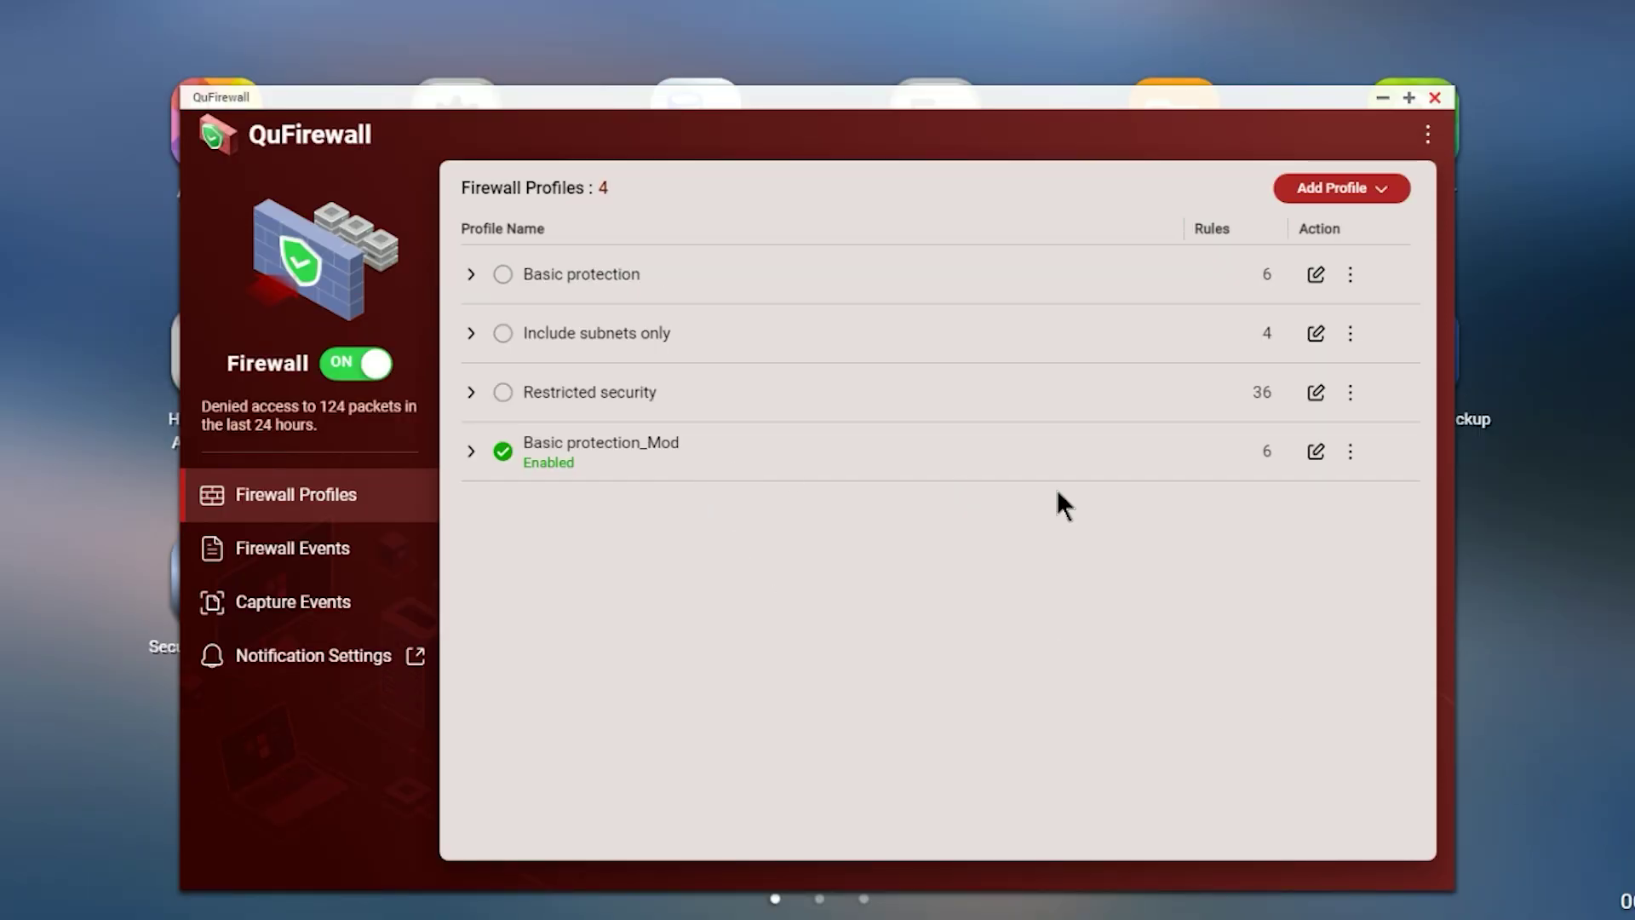
Step: Open the Basic protection_Mod profile to review its rules
click(1316, 451)
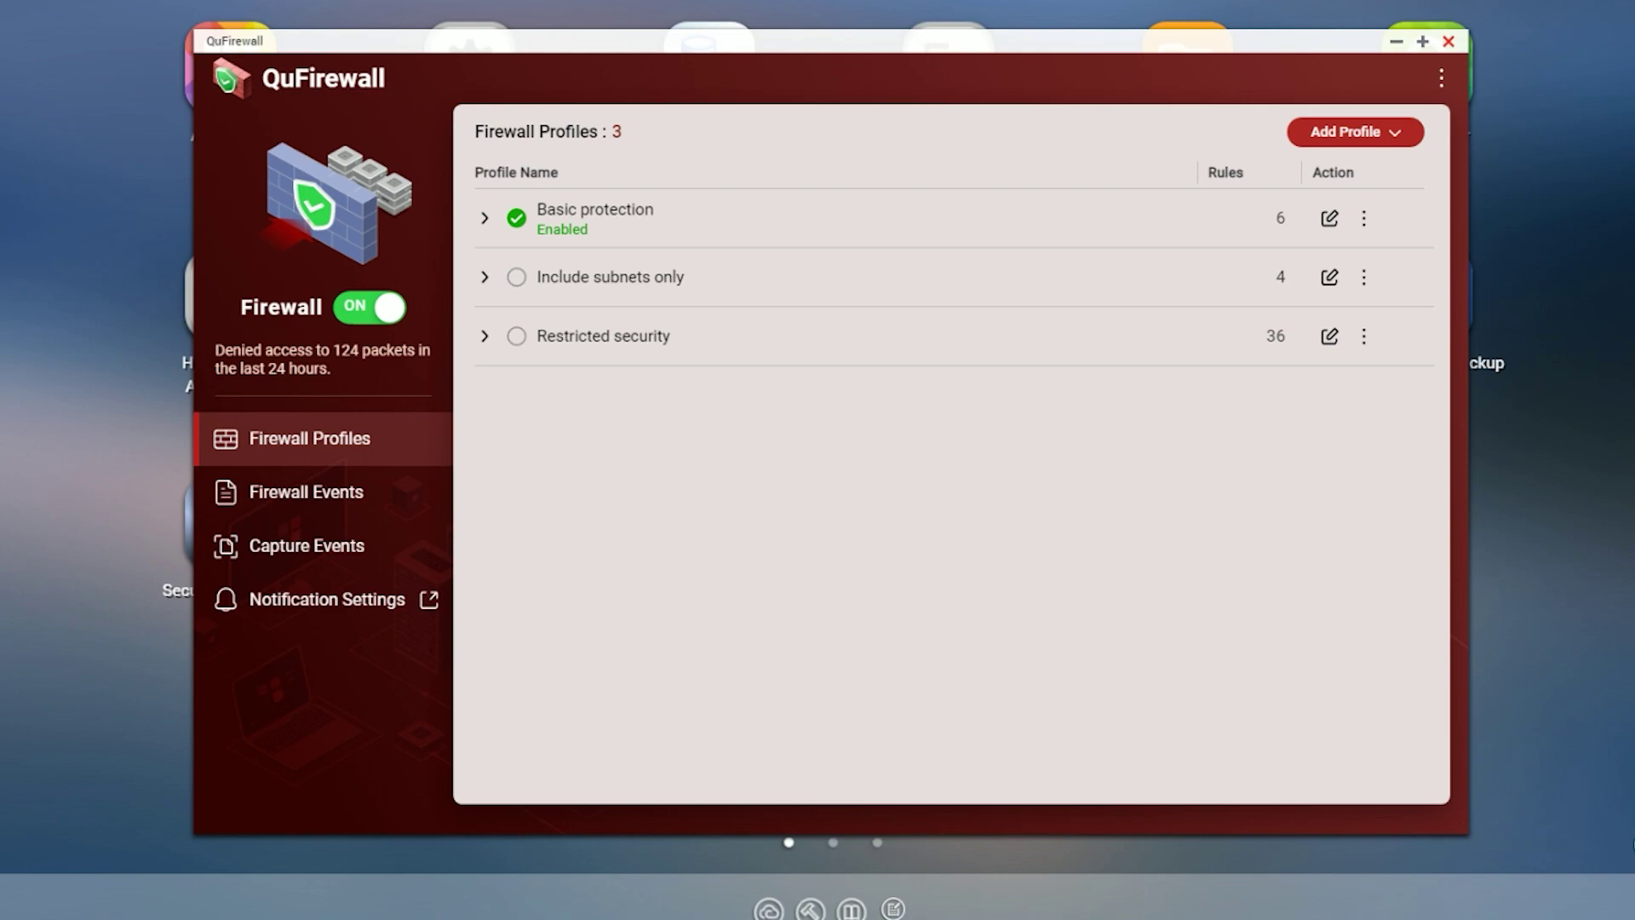
Step: Duplicate Basic protection as a new profile named Basic protection_Mod and save it
click(1365, 219)
click(1325, 268)
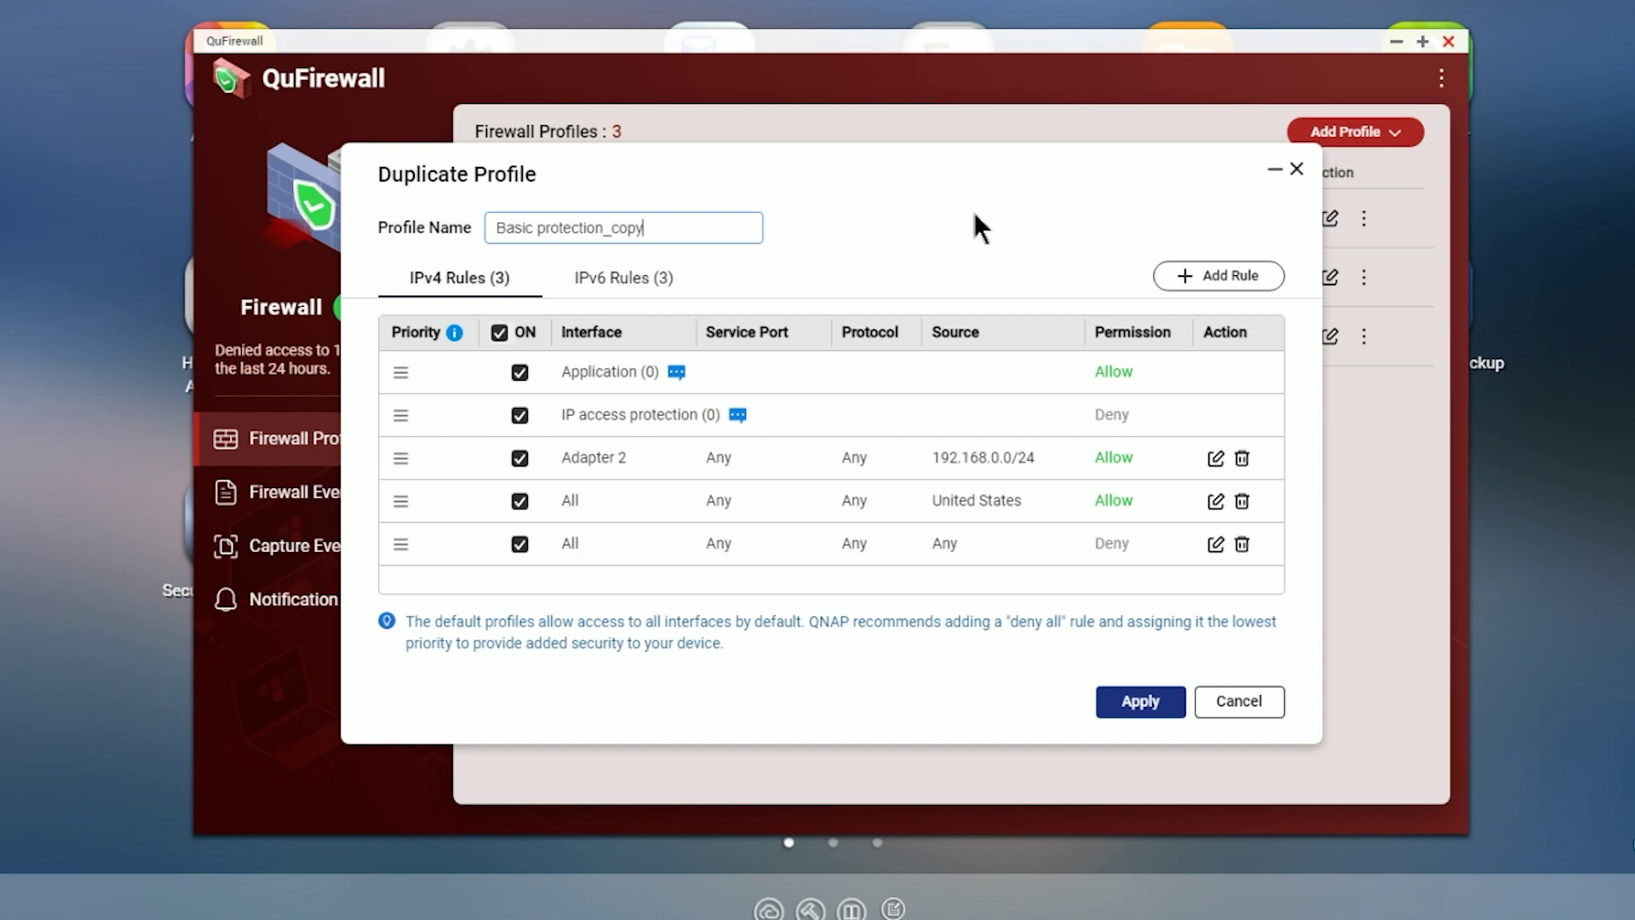
key(BackSpace)
key(BackSpace)
key(BackSpace)
key(BackSpace)
text(Mod)
click(1125, 714)
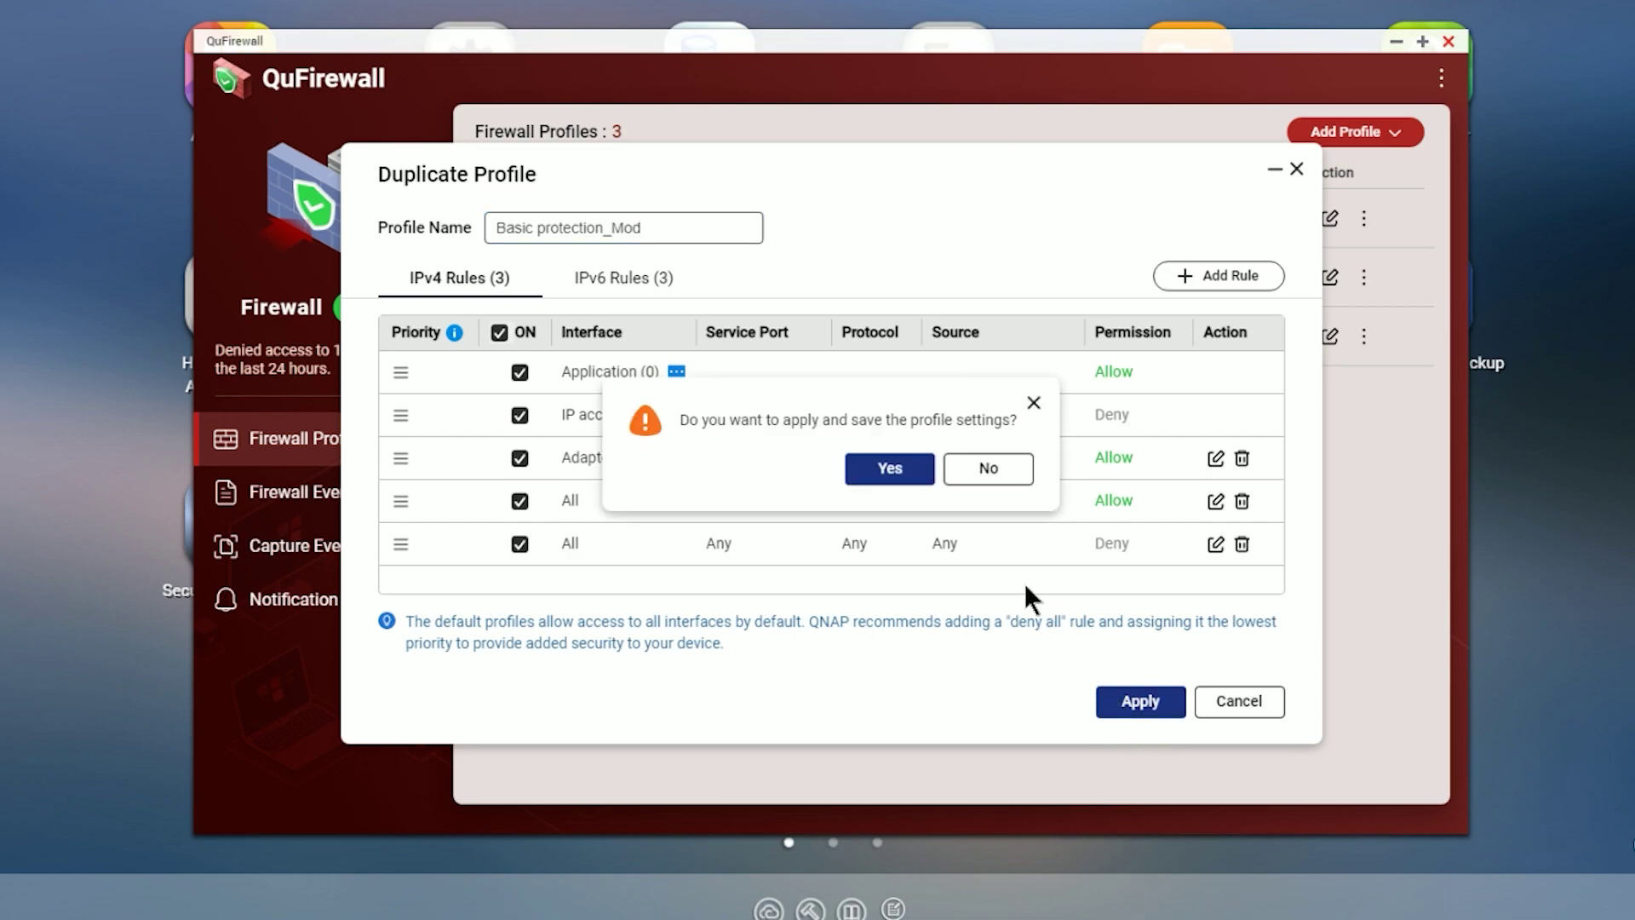
click(888, 470)
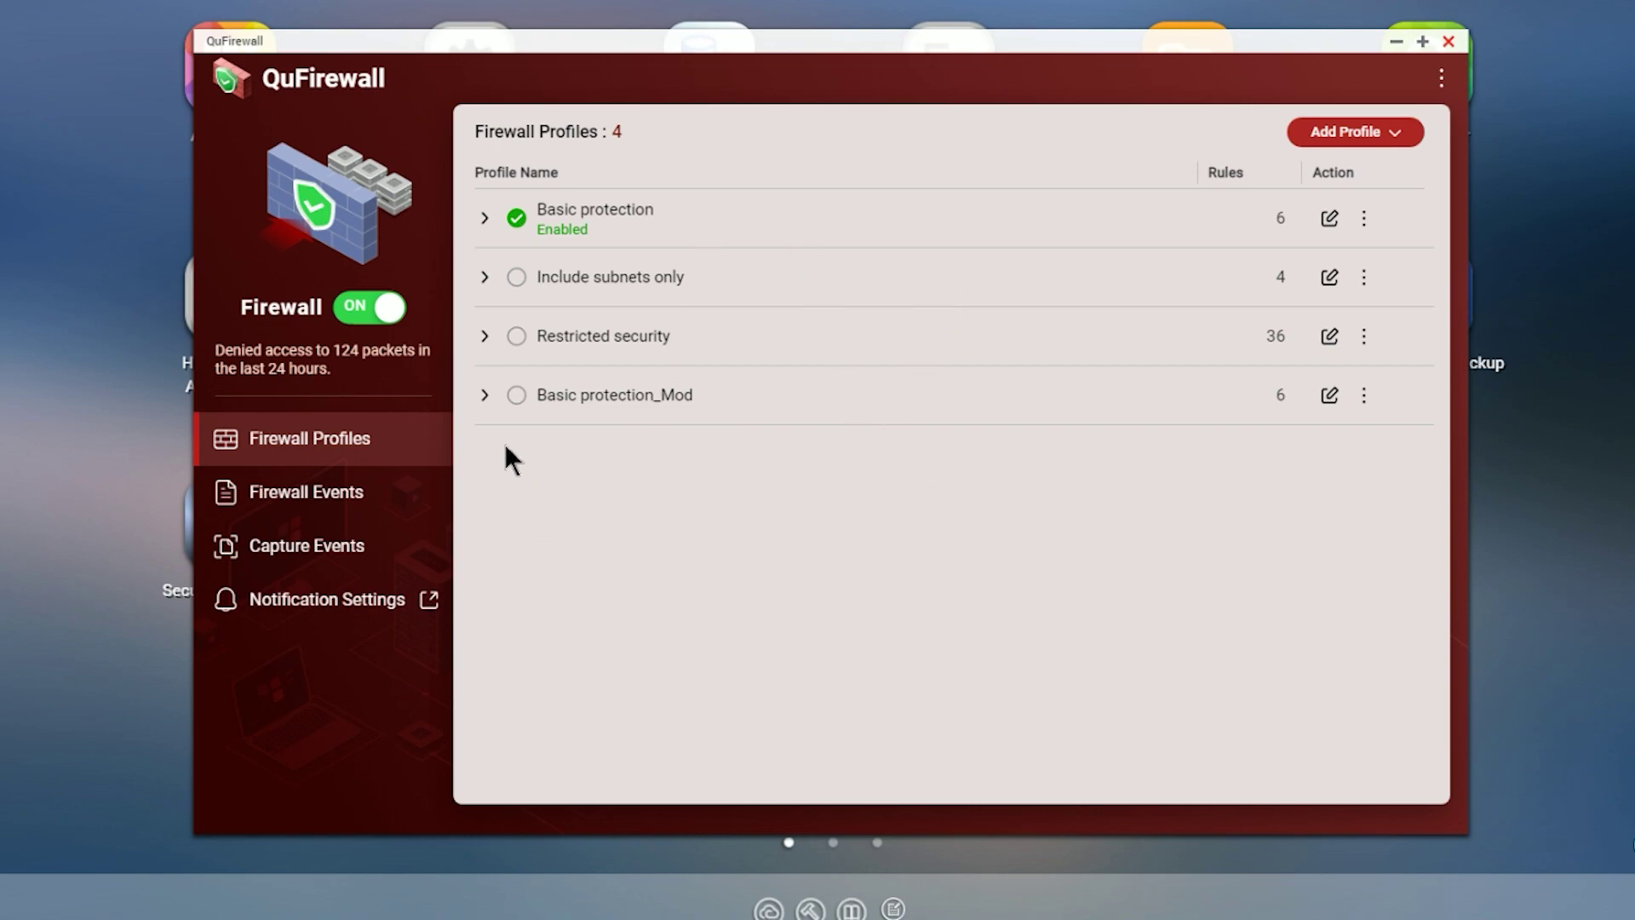
Step: Switch the active profile to Basic protection_Mod and open its rules for editing
click(517, 395)
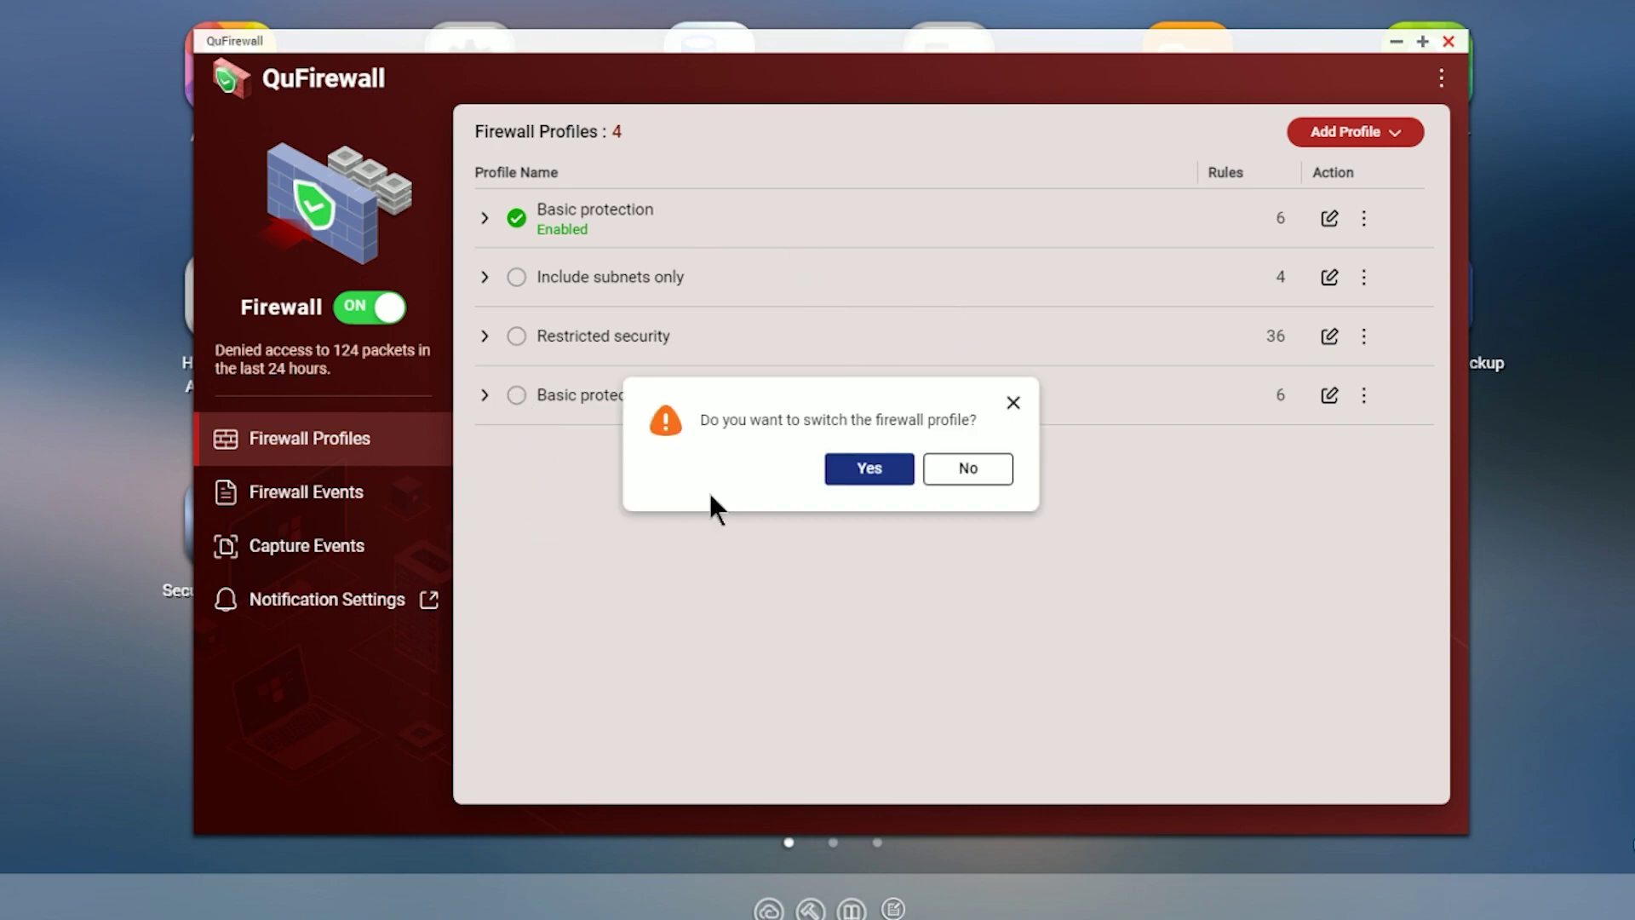
click(849, 475)
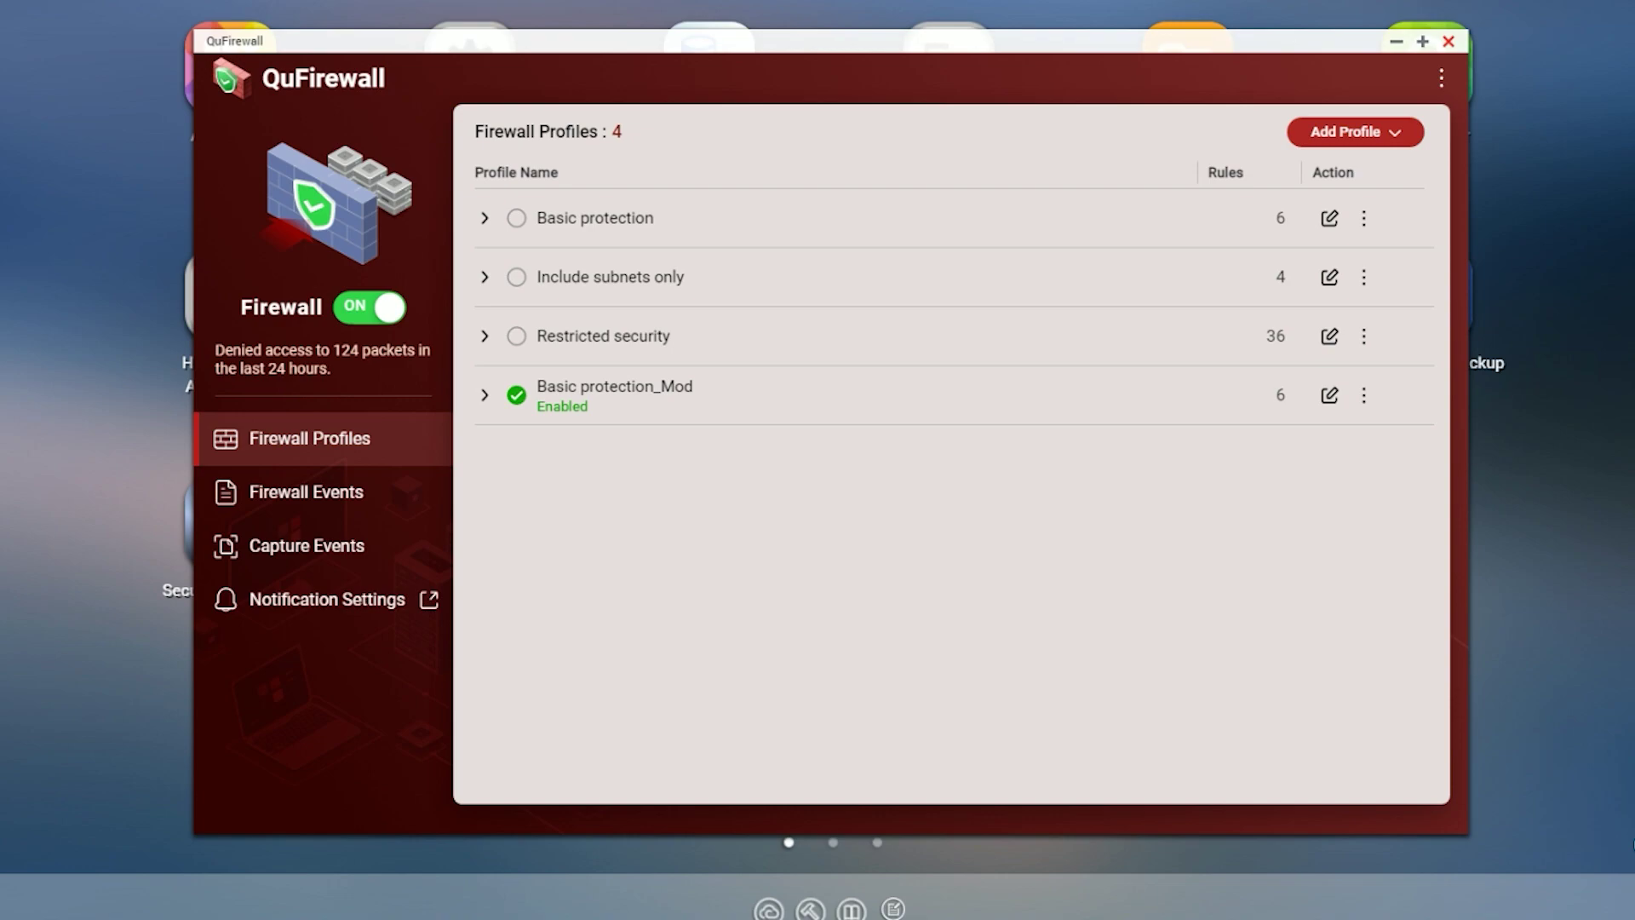
click(1330, 394)
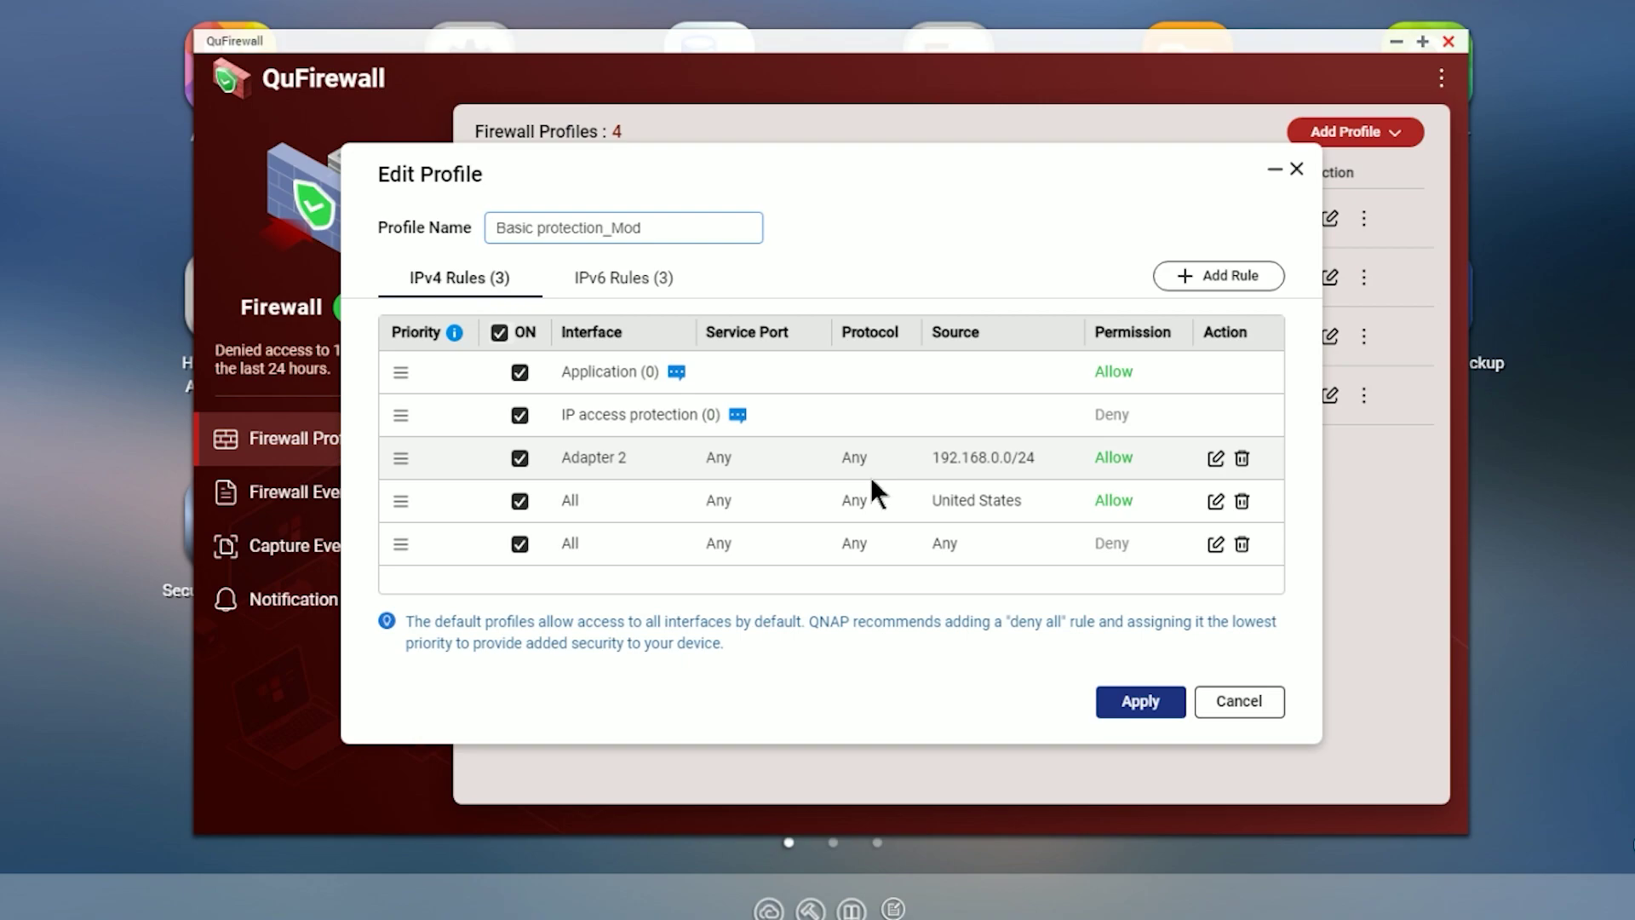
click(1214, 460)
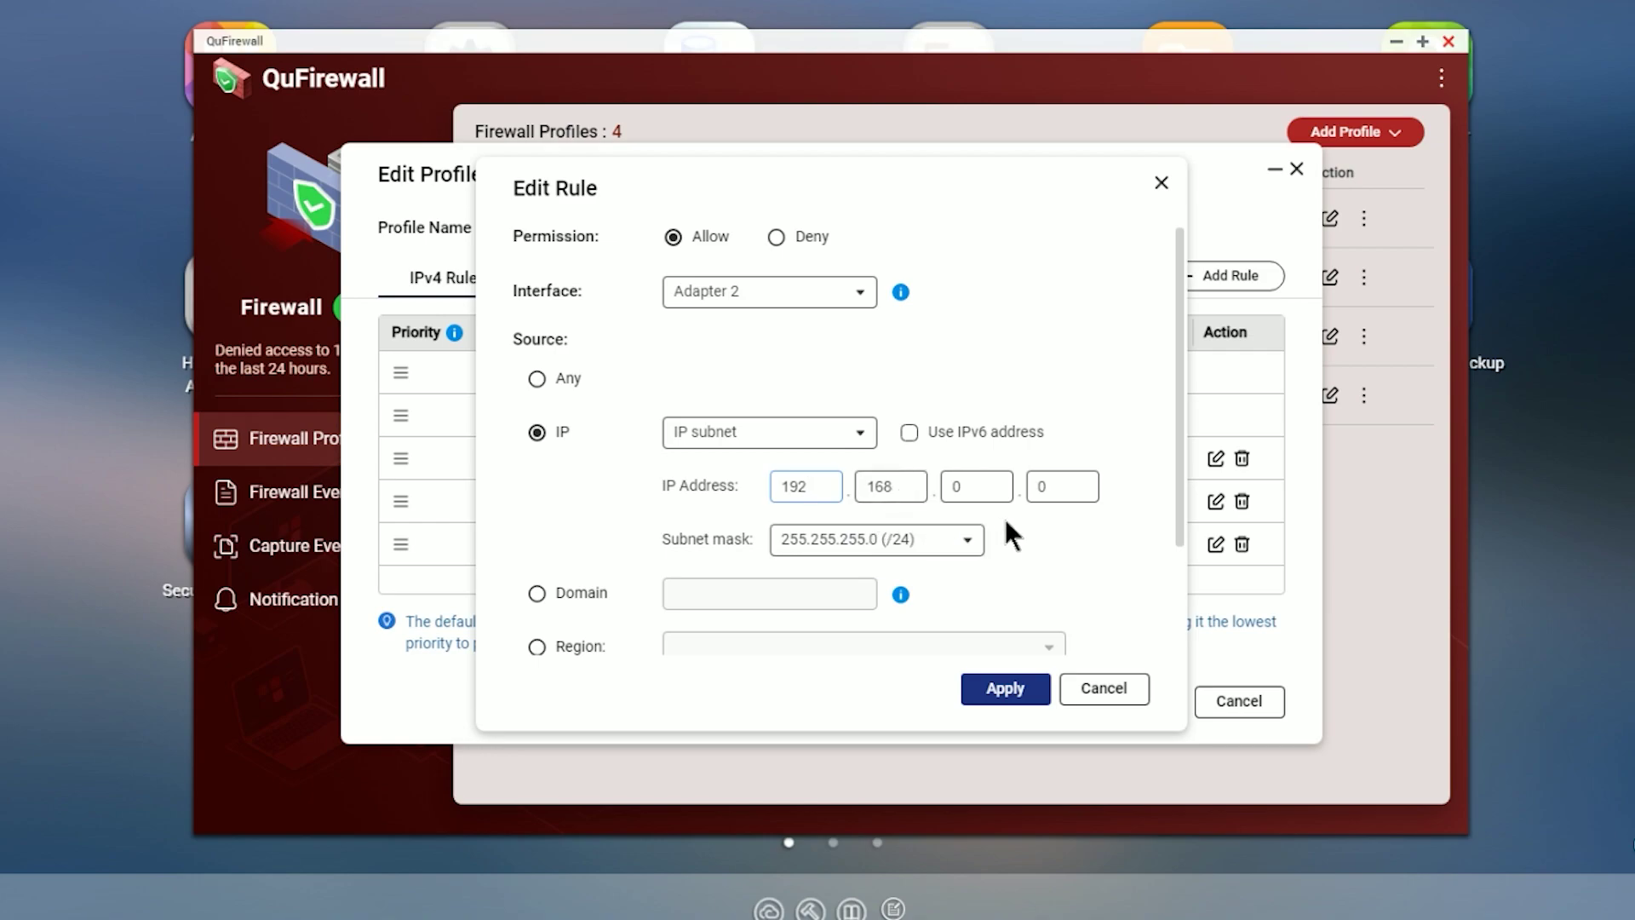
scroll(1026, 528, down, 2)
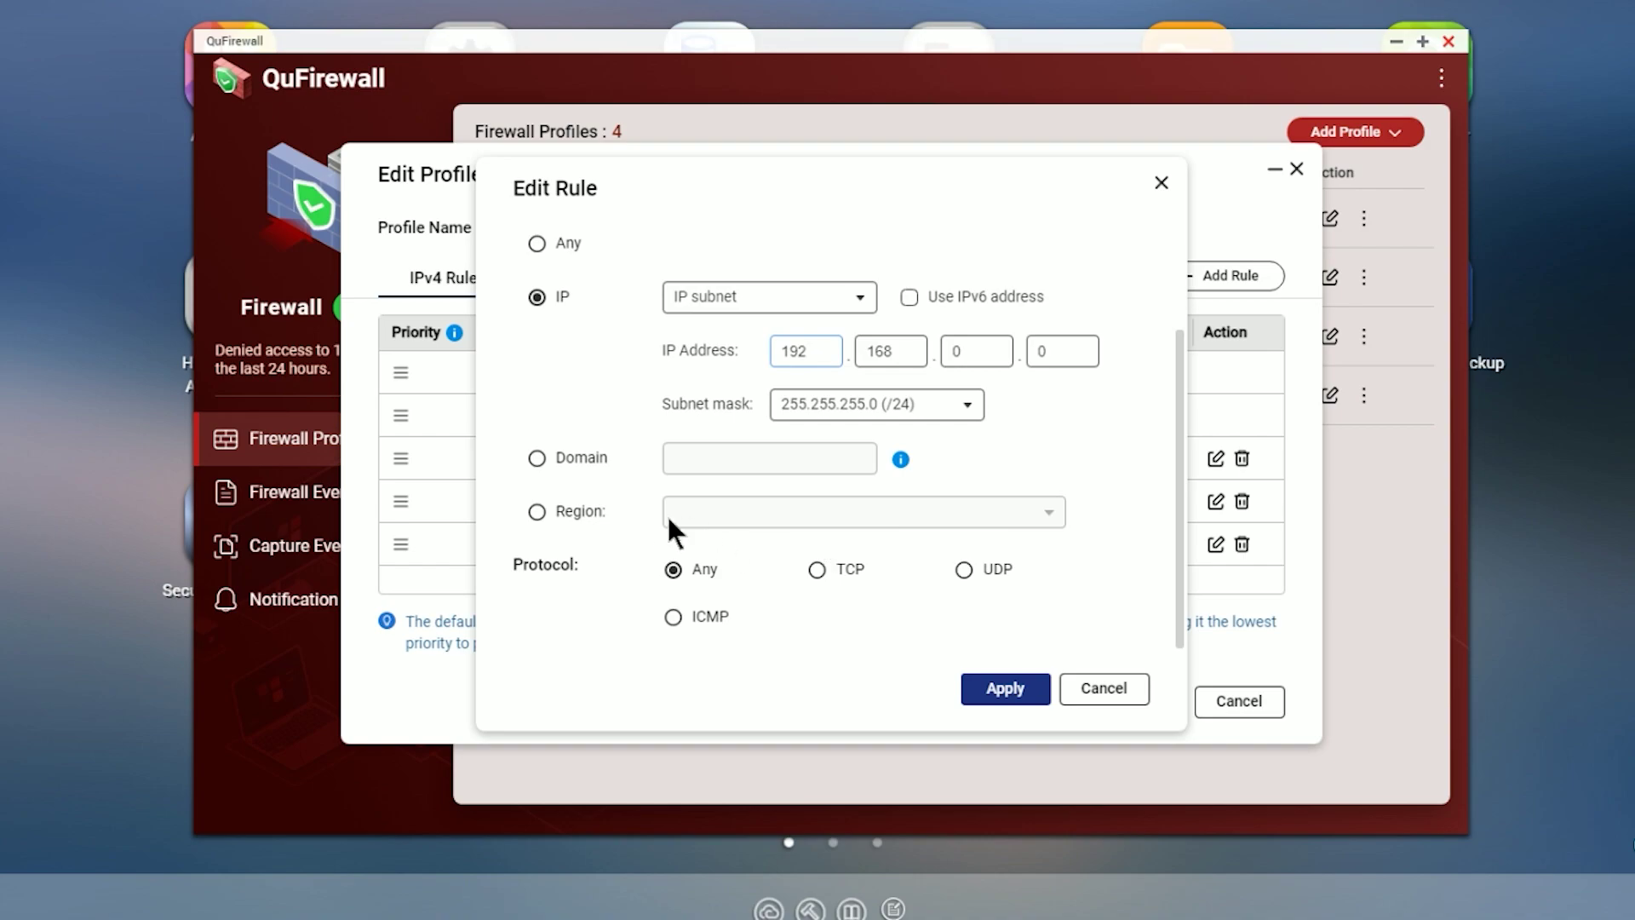
click(1123, 686)
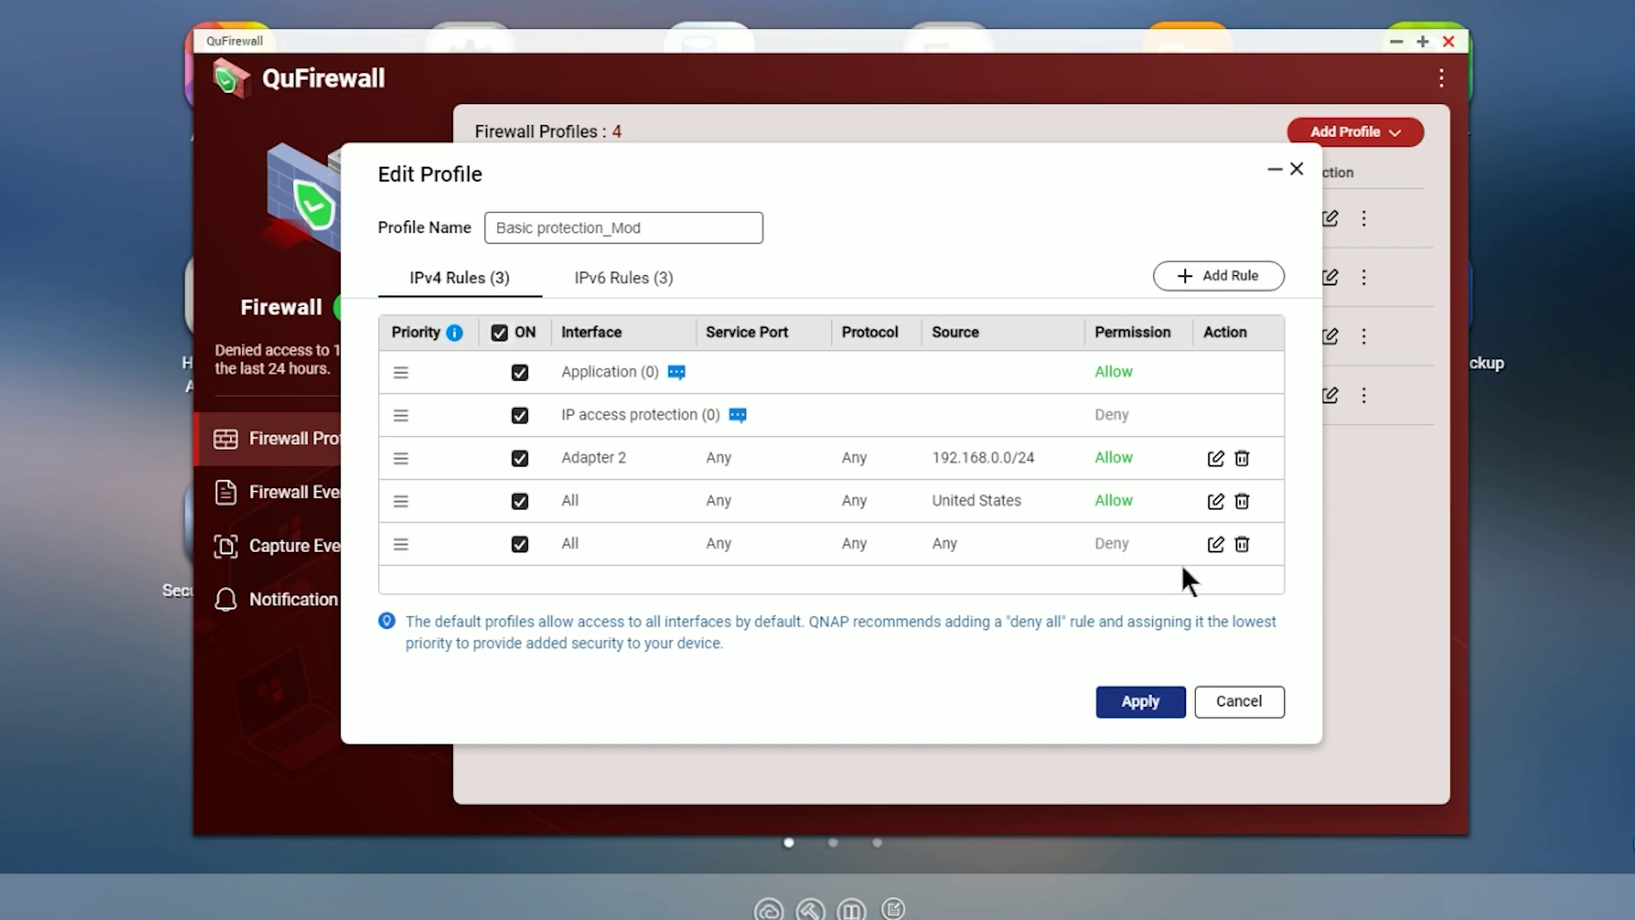
click(1214, 543)
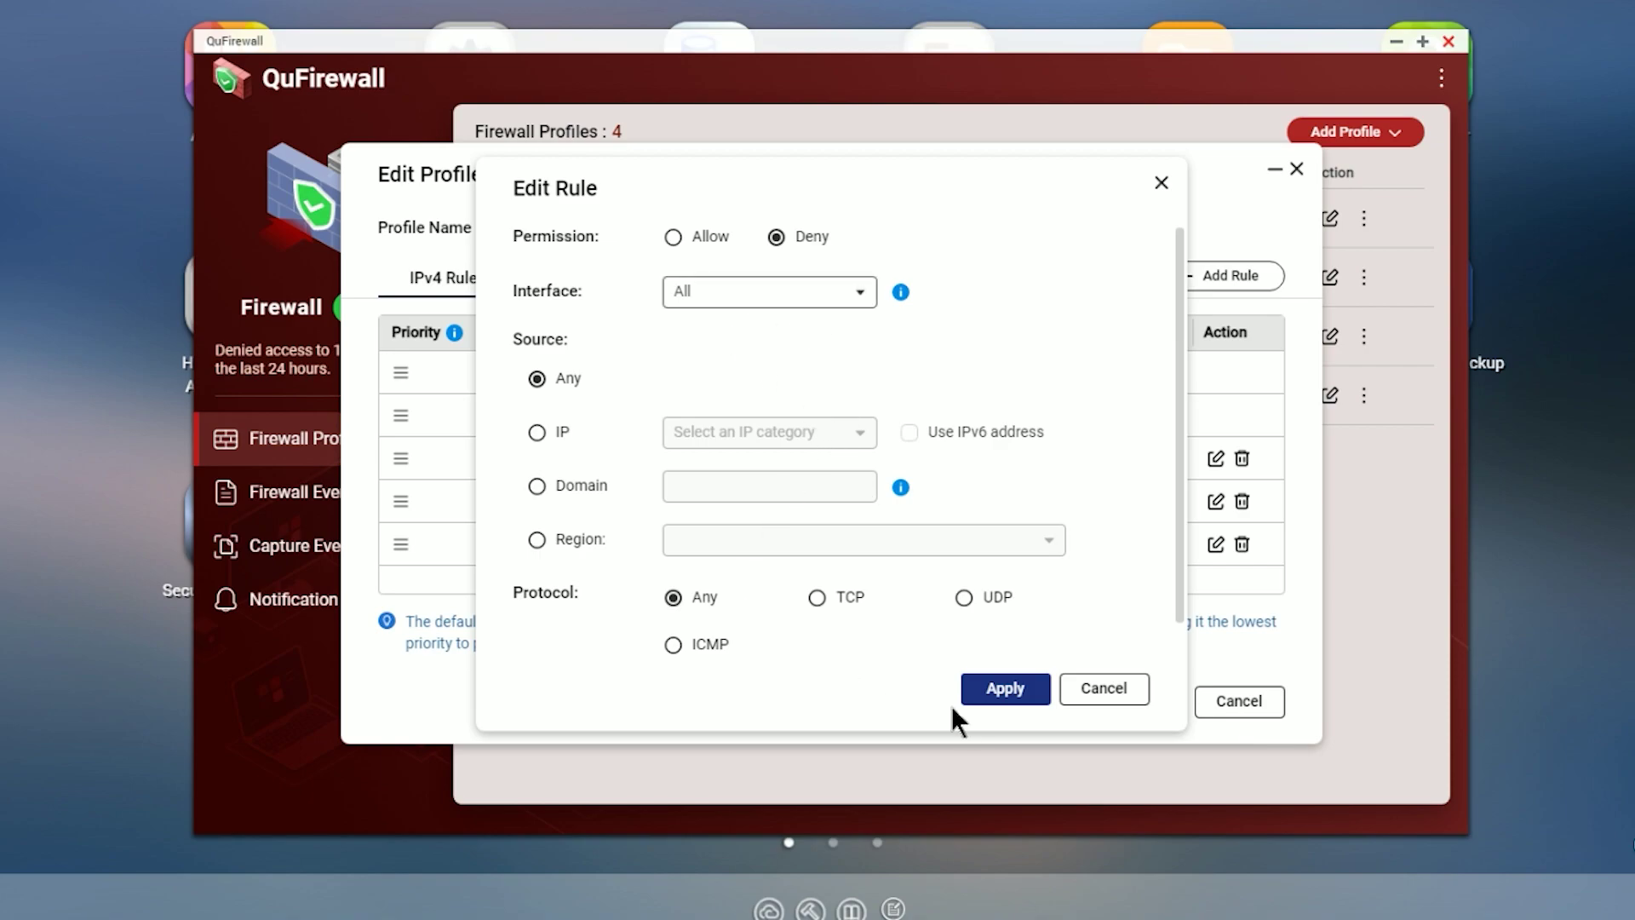
click(1097, 694)
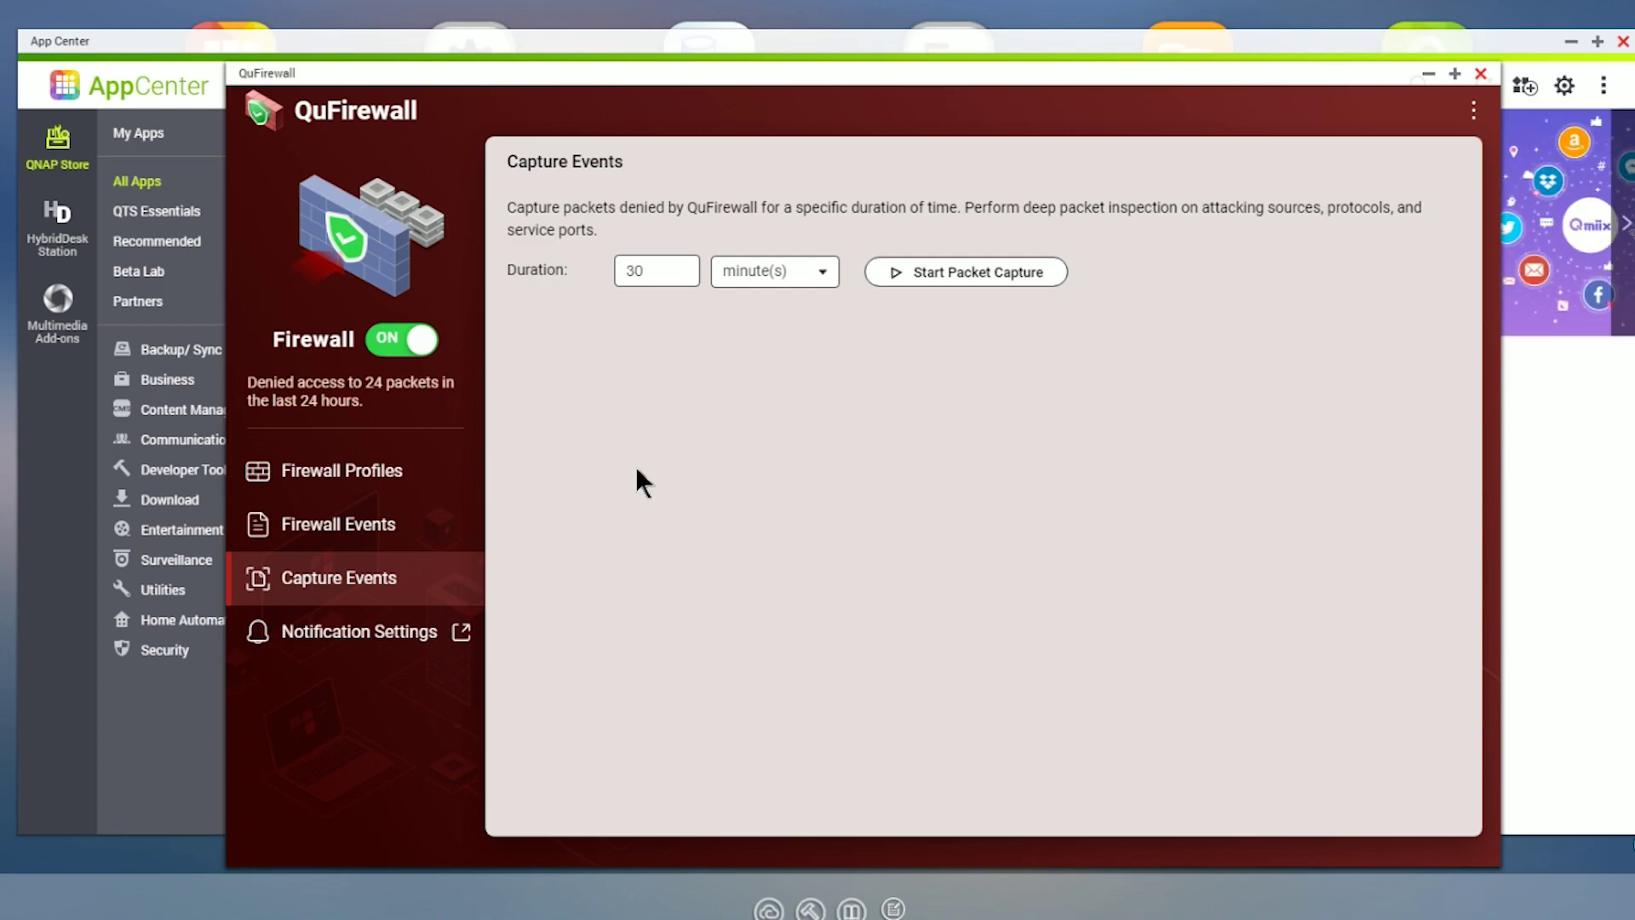
Step: Start a 30-minute packet capture of denied traffic
click(959, 279)
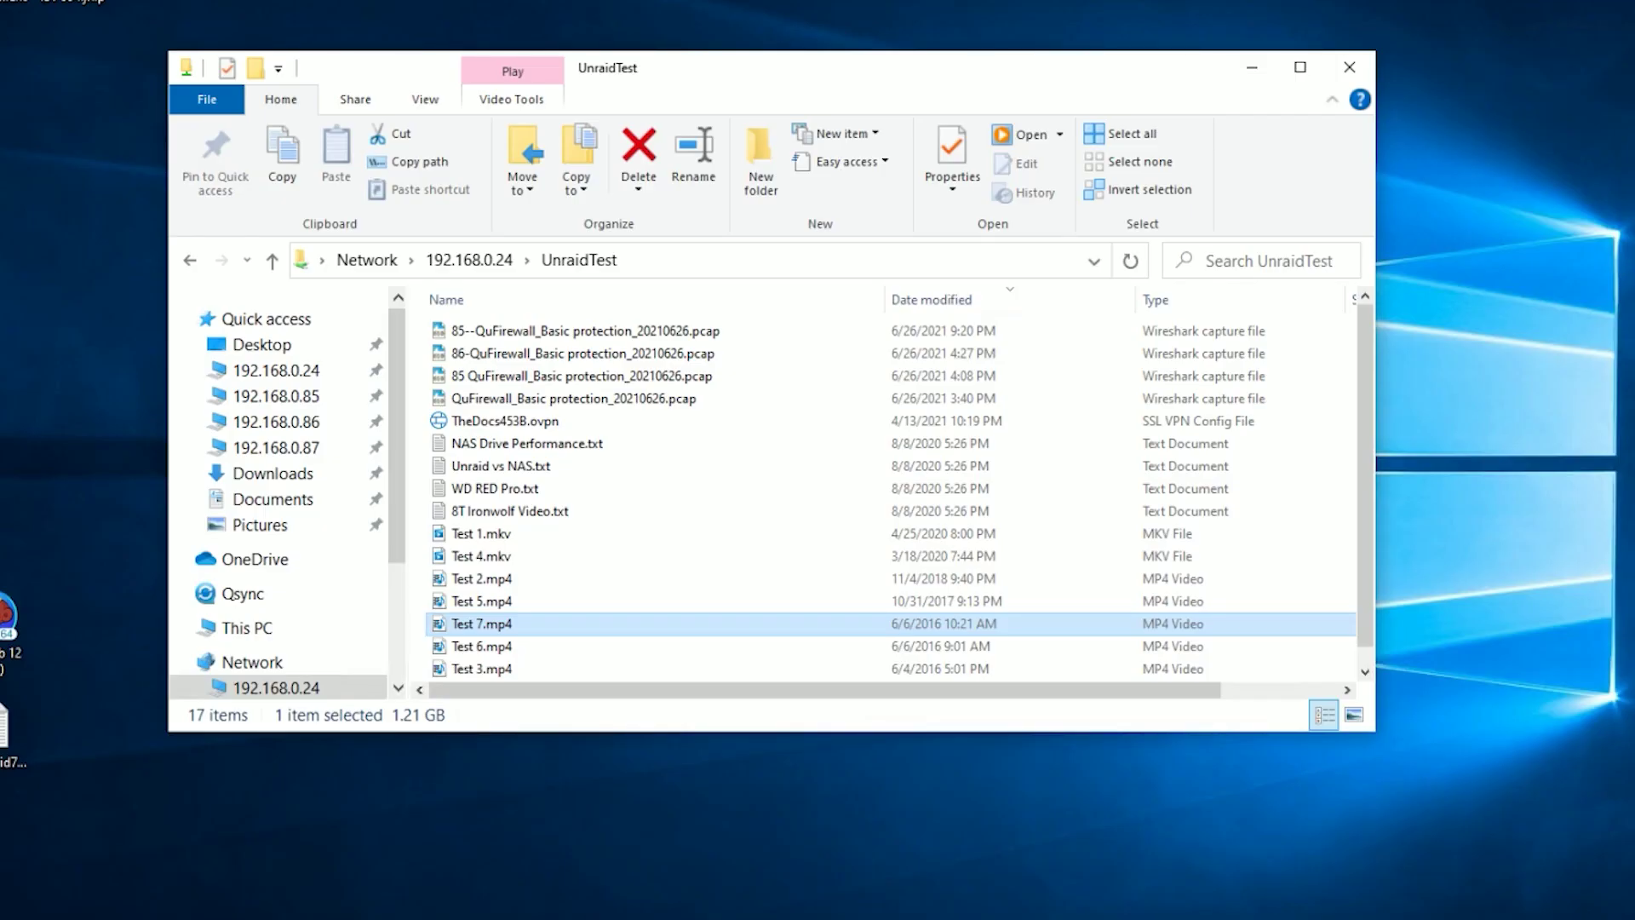
Step: Select 85--QuFirewall_Basic protection_20210626.pcap in the UnraidTest share on 192.168.0.24
click(511, 331)
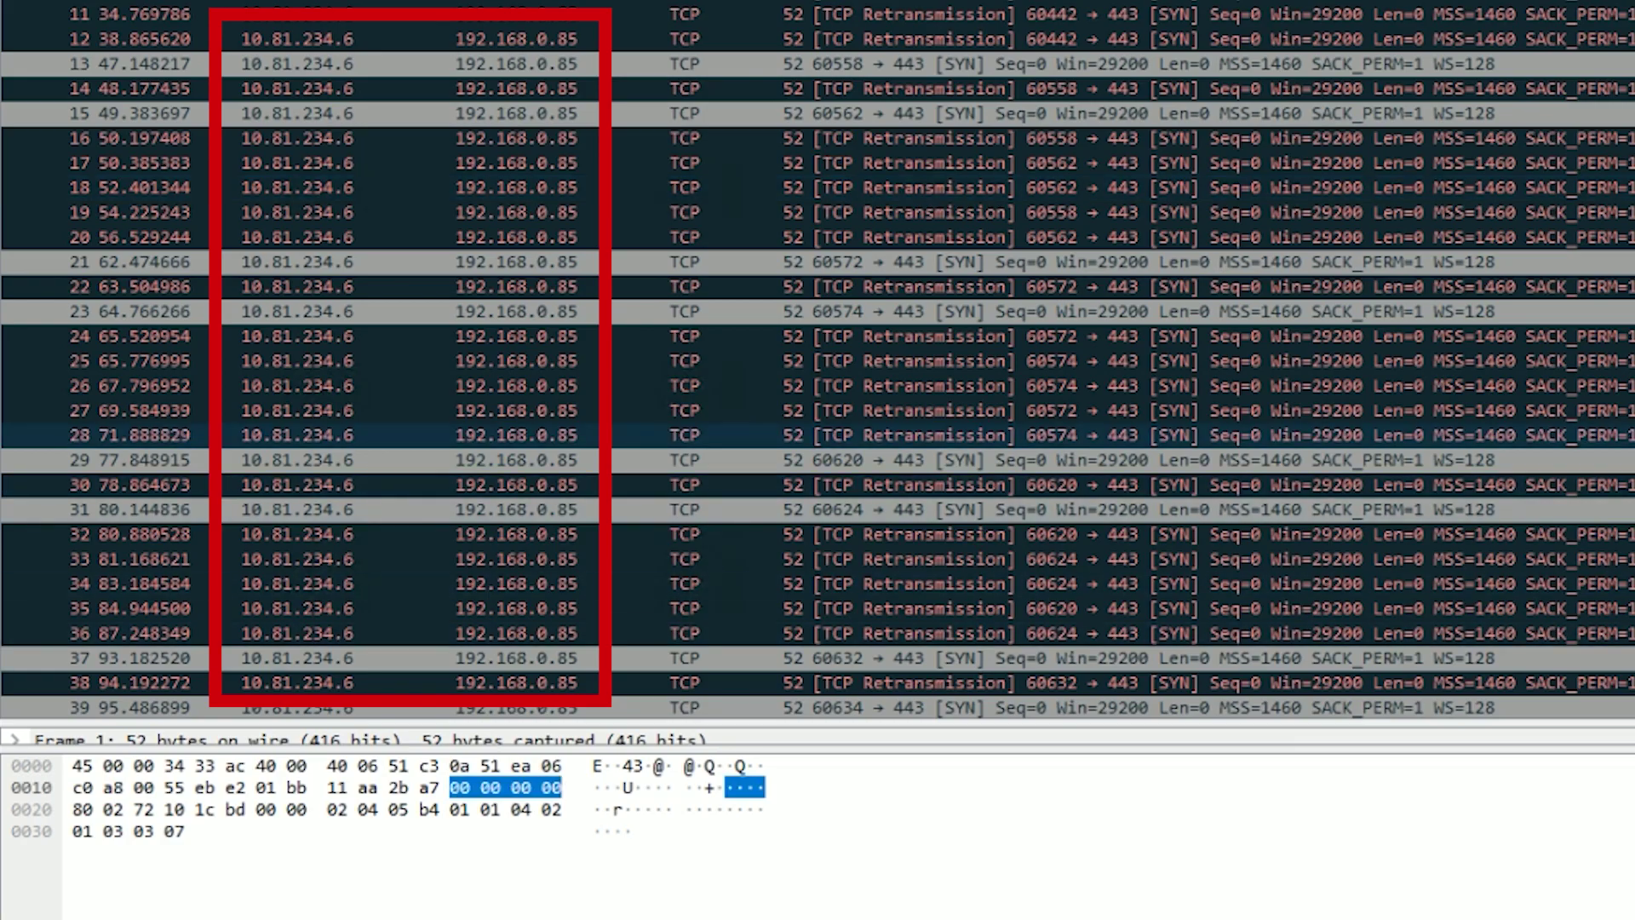
Step: Scroll the Wireshark packet list and inspect packet 15's source and destination
scroll(817, 349, down, 3)
scroll(818, 357, down, 2)
scroll(817, 358, up, 5)
click(511, 113)
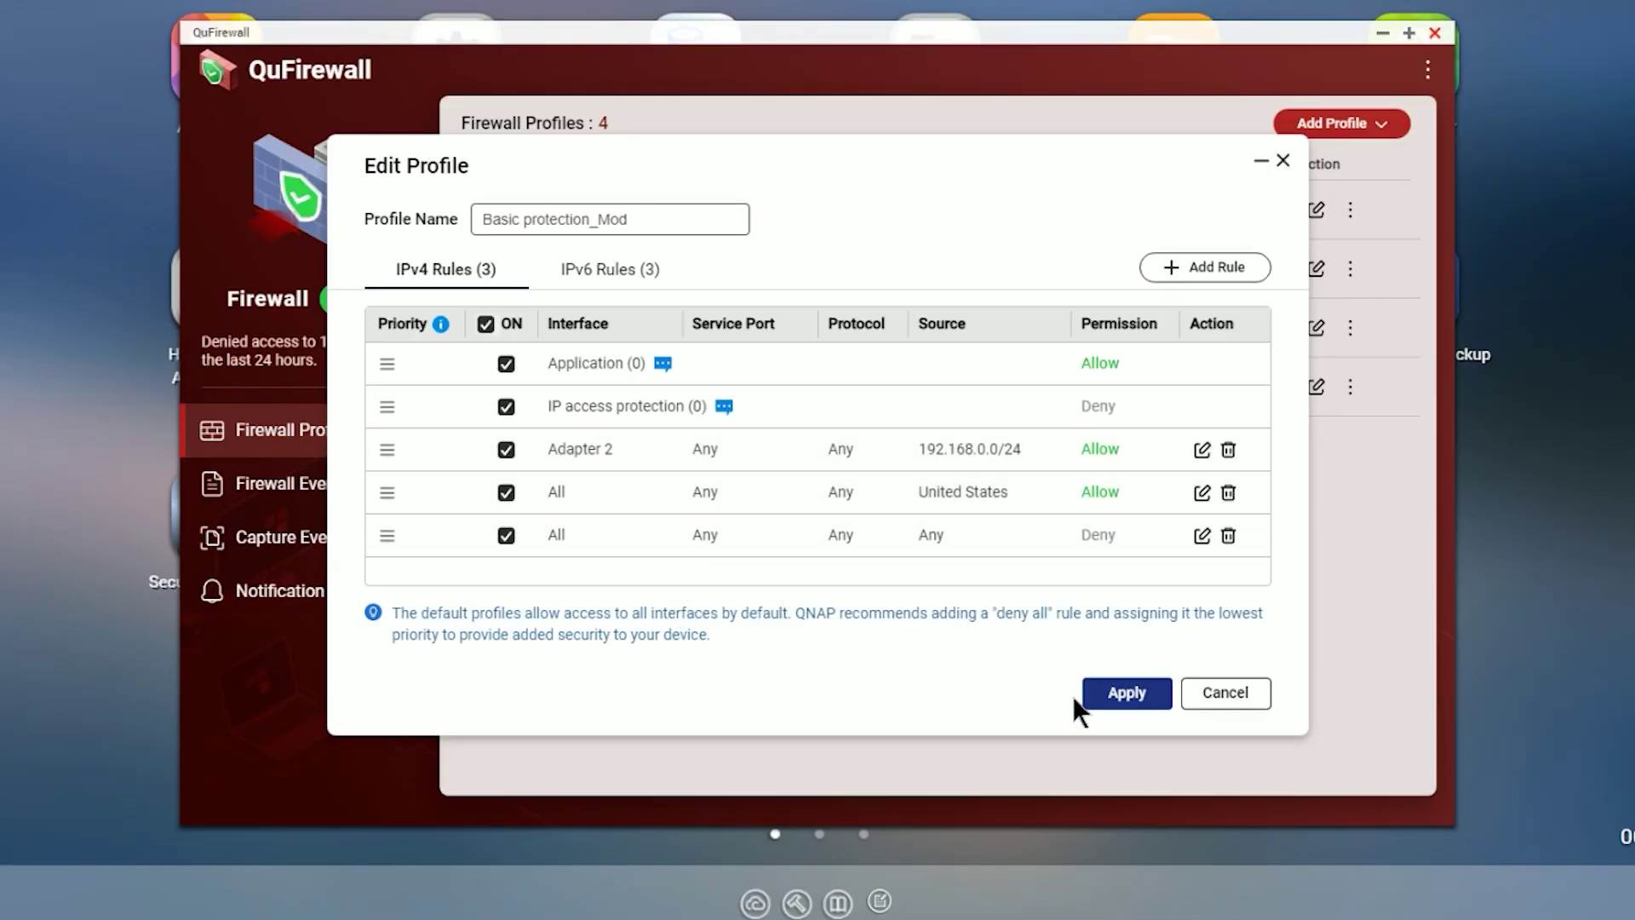
Step: Add a new Allow rule on Adapter 2 with its source restricted to IP
click(1234, 274)
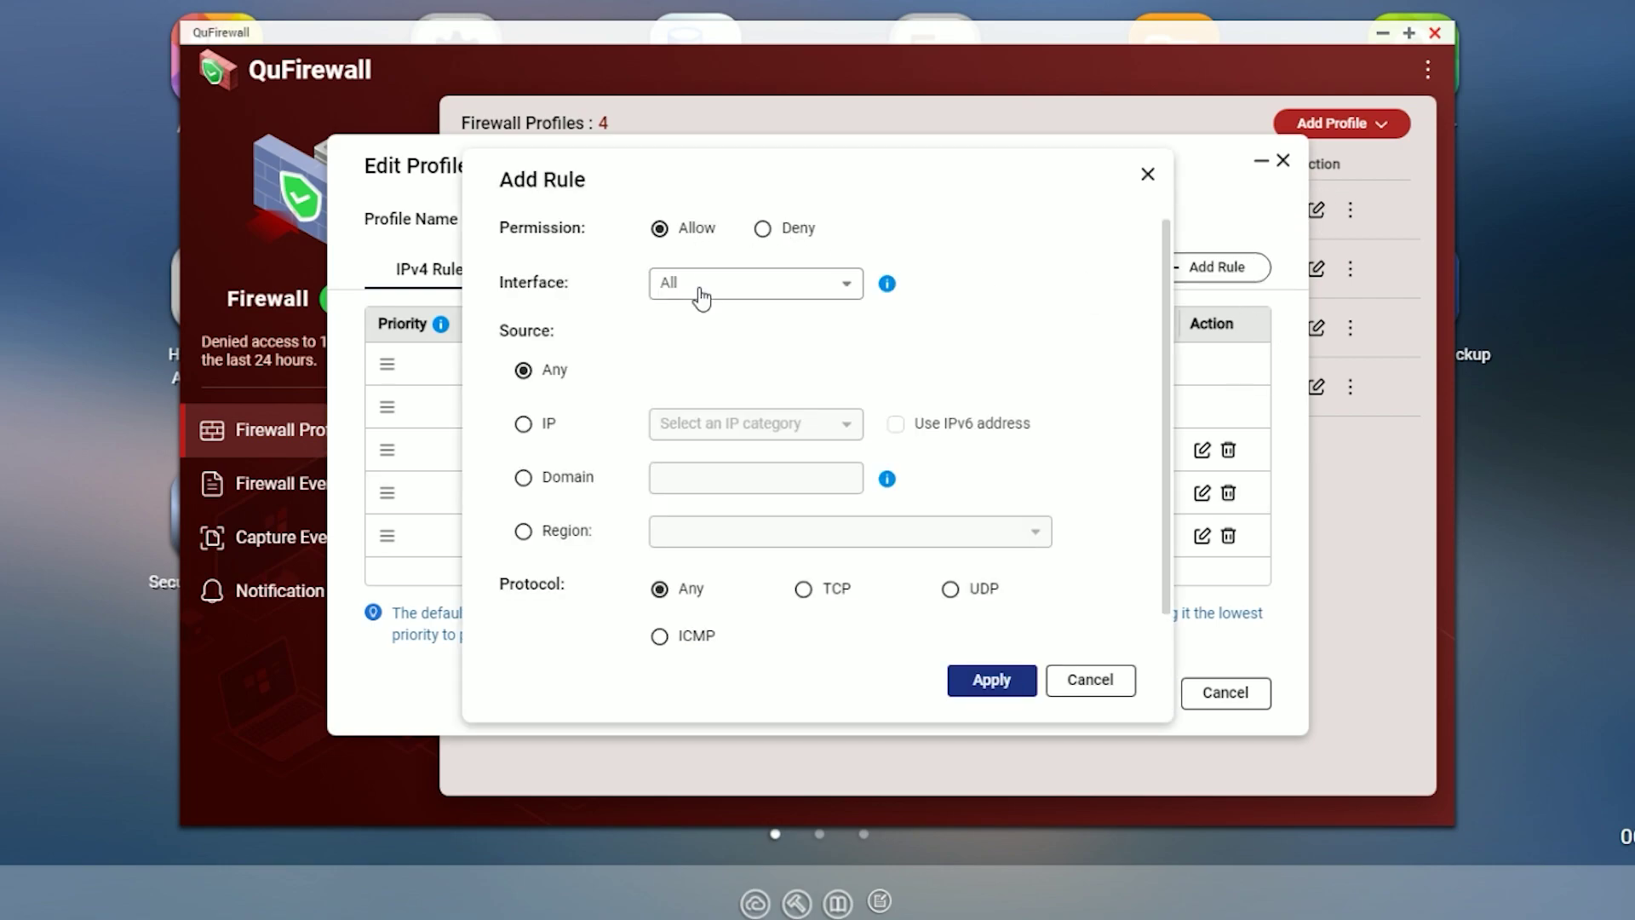
click(822, 294)
click(746, 340)
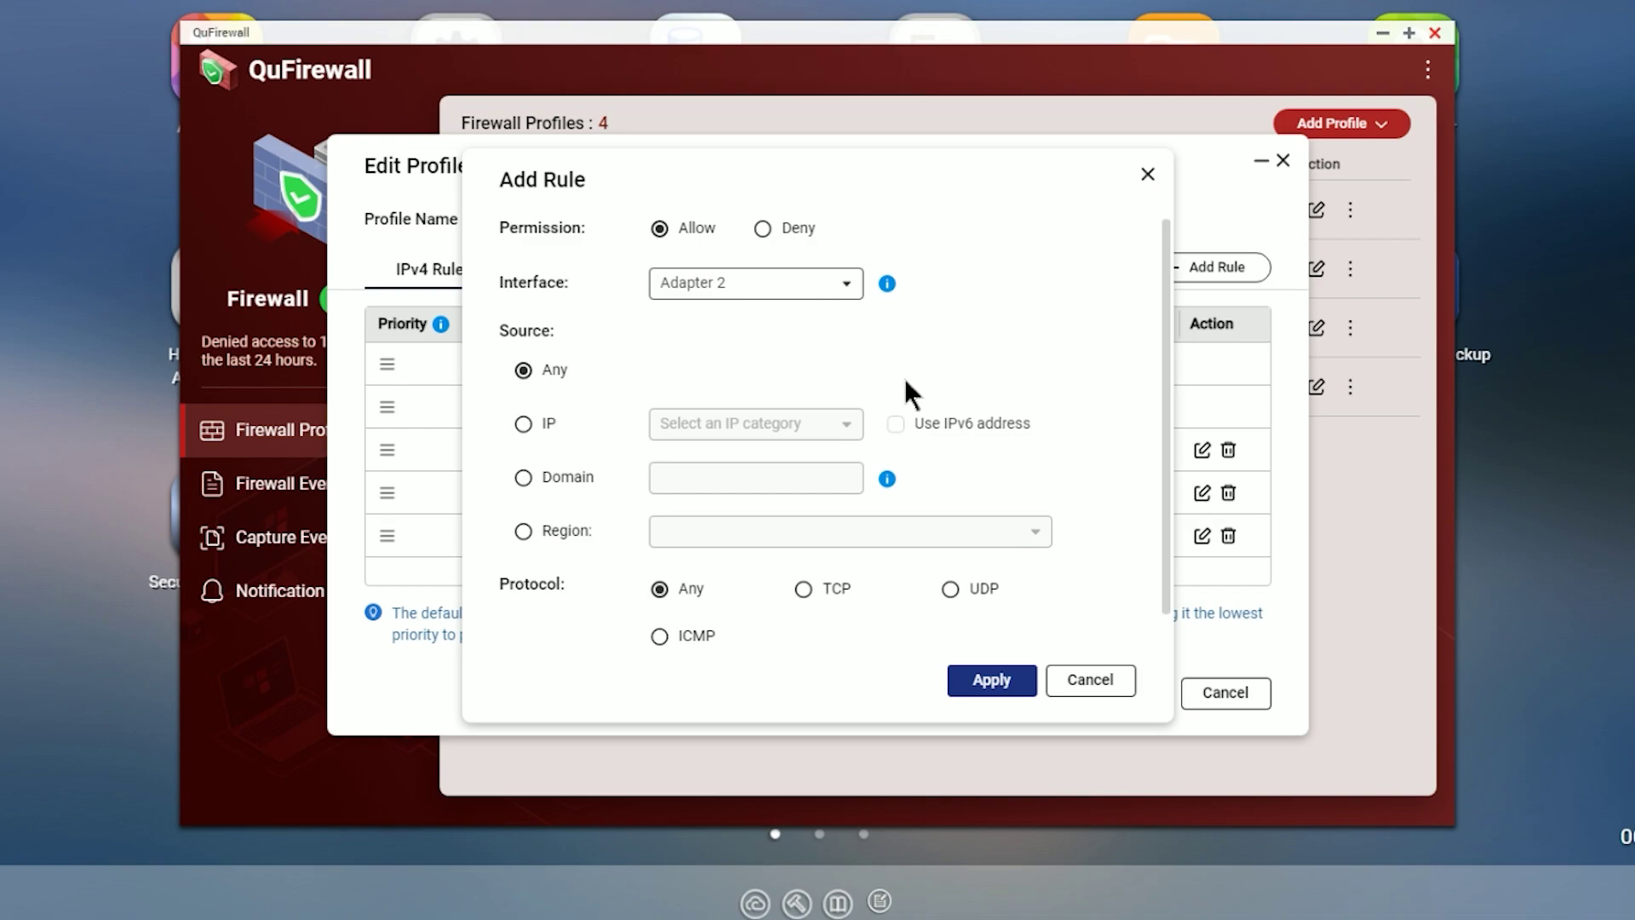
click(537, 424)
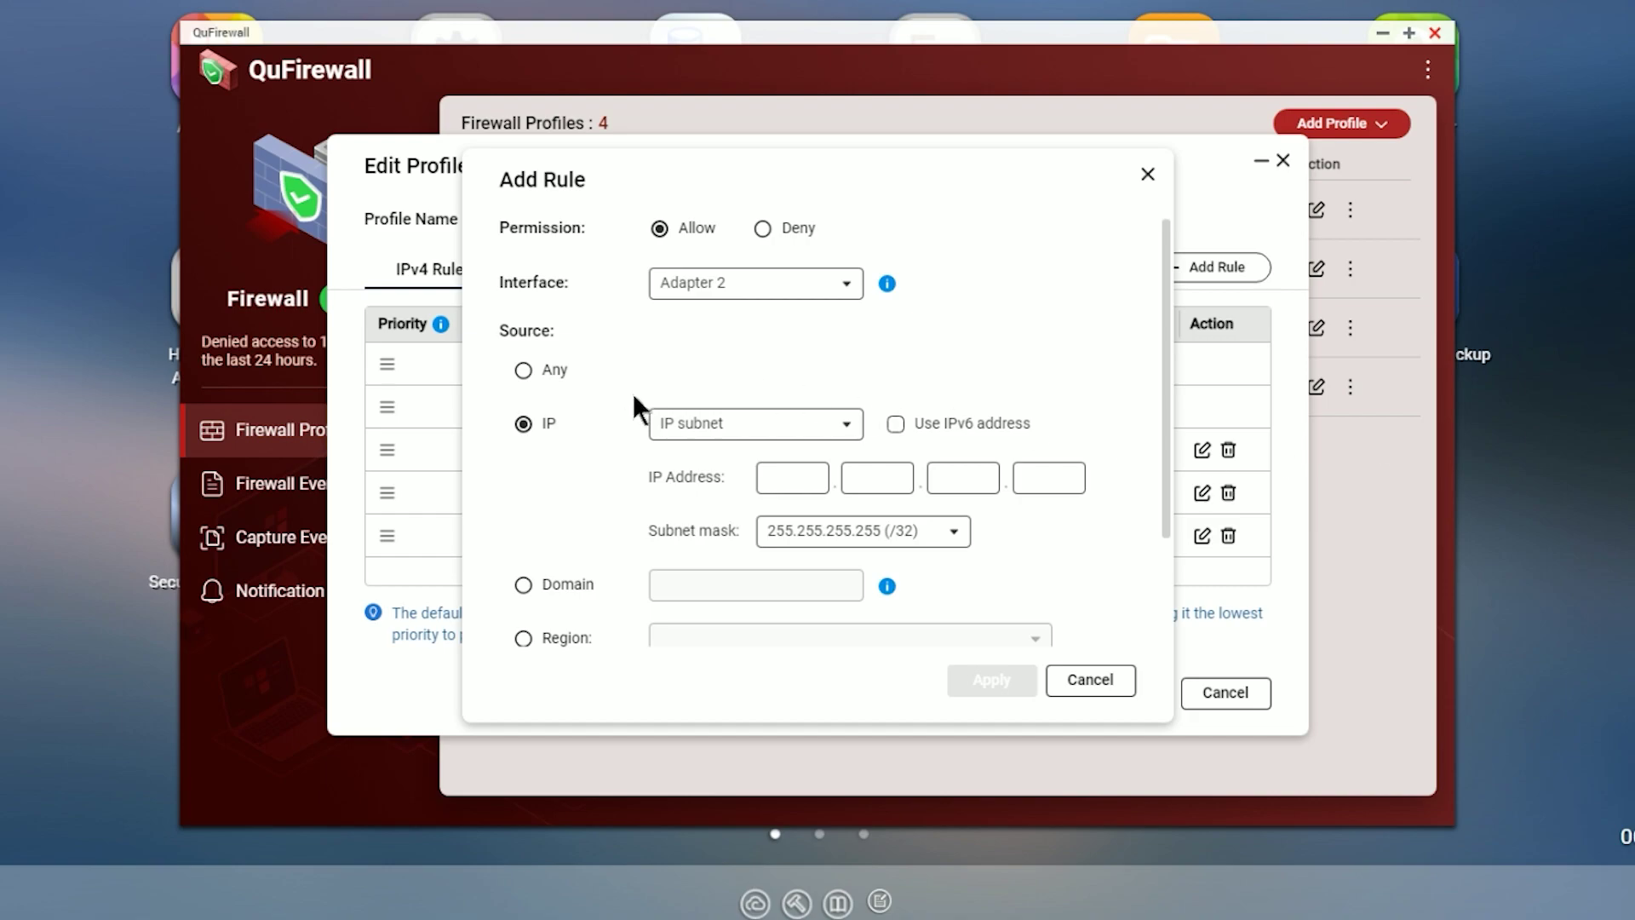
Step: Set the rule's source to an IP range starting at 10.81.234.5
click(742, 430)
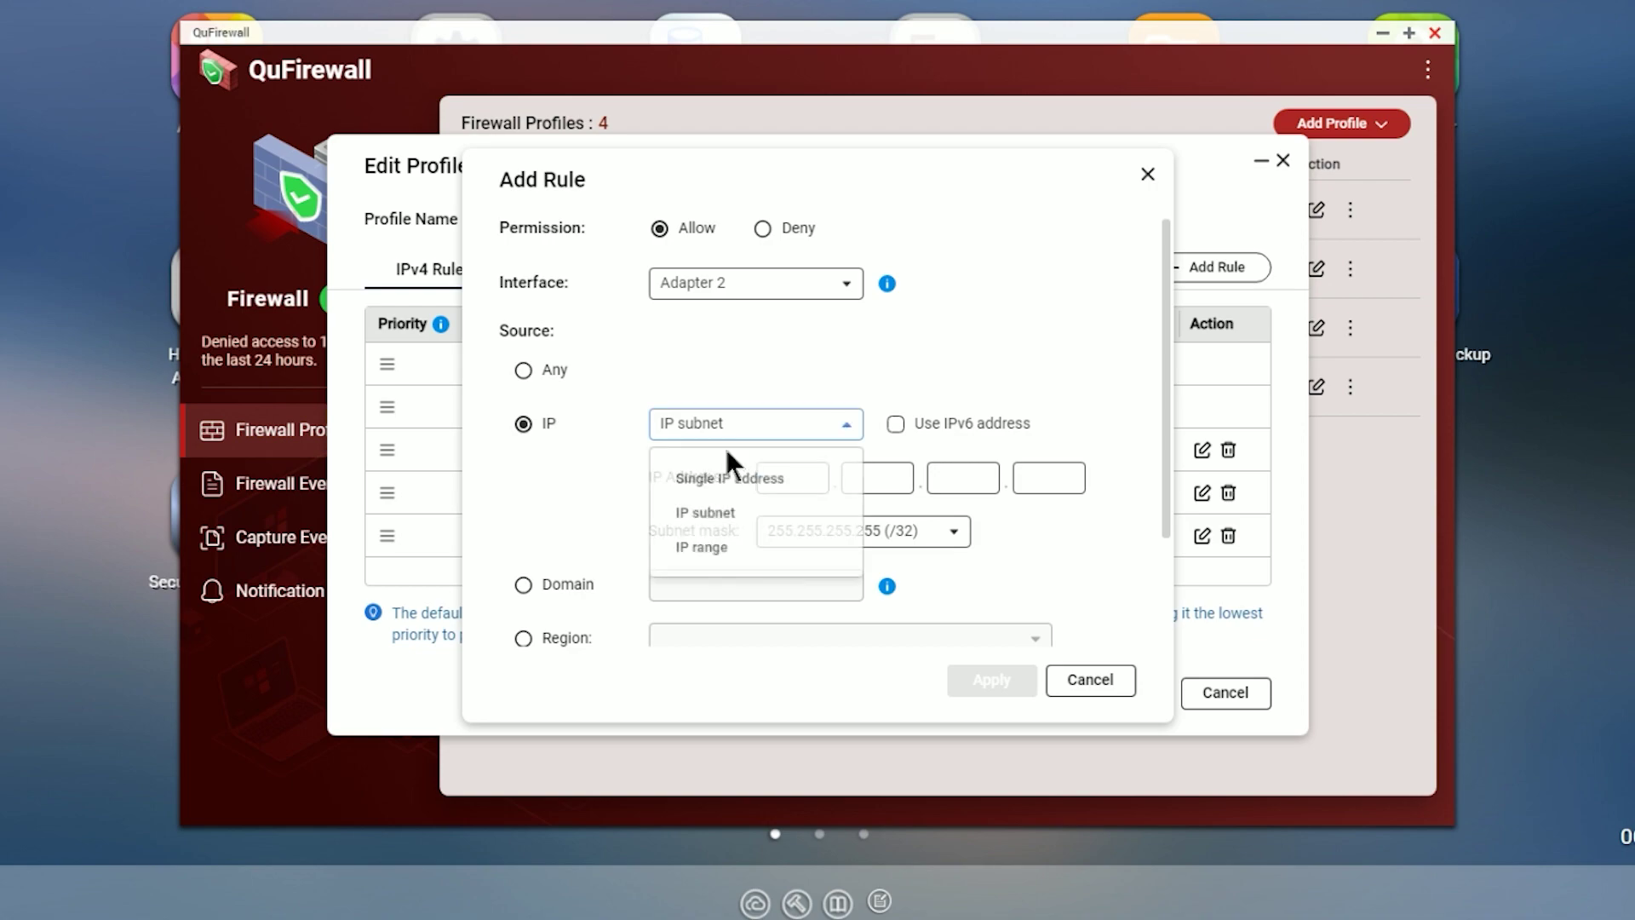
click(719, 547)
text(10)
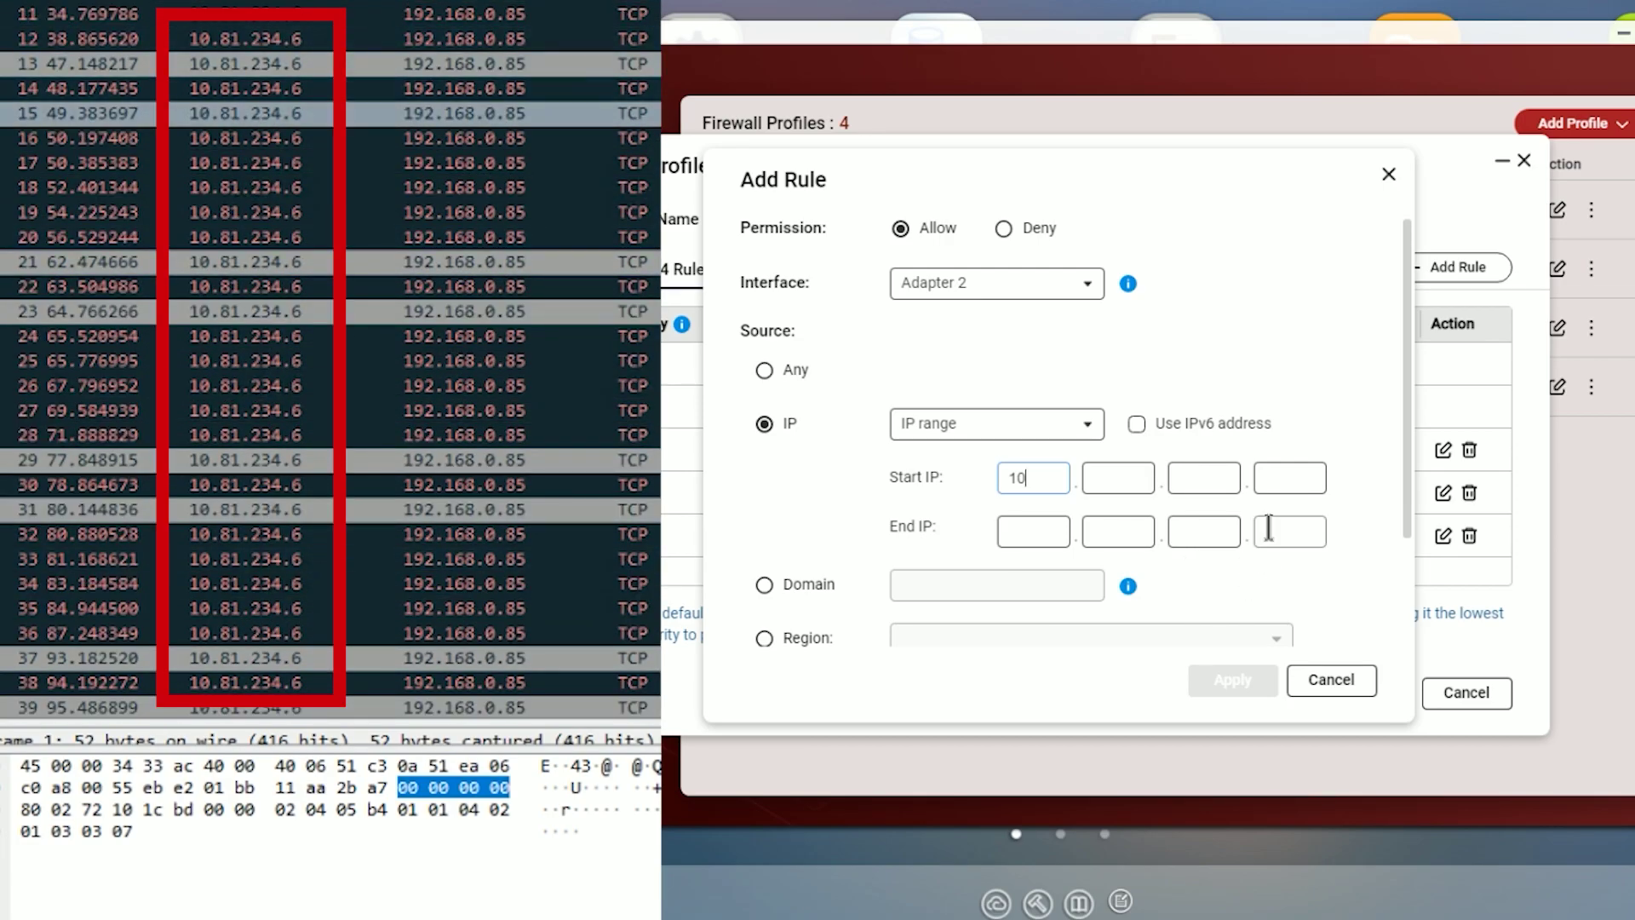
key(Tab)
text(81)
click(1215, 478)
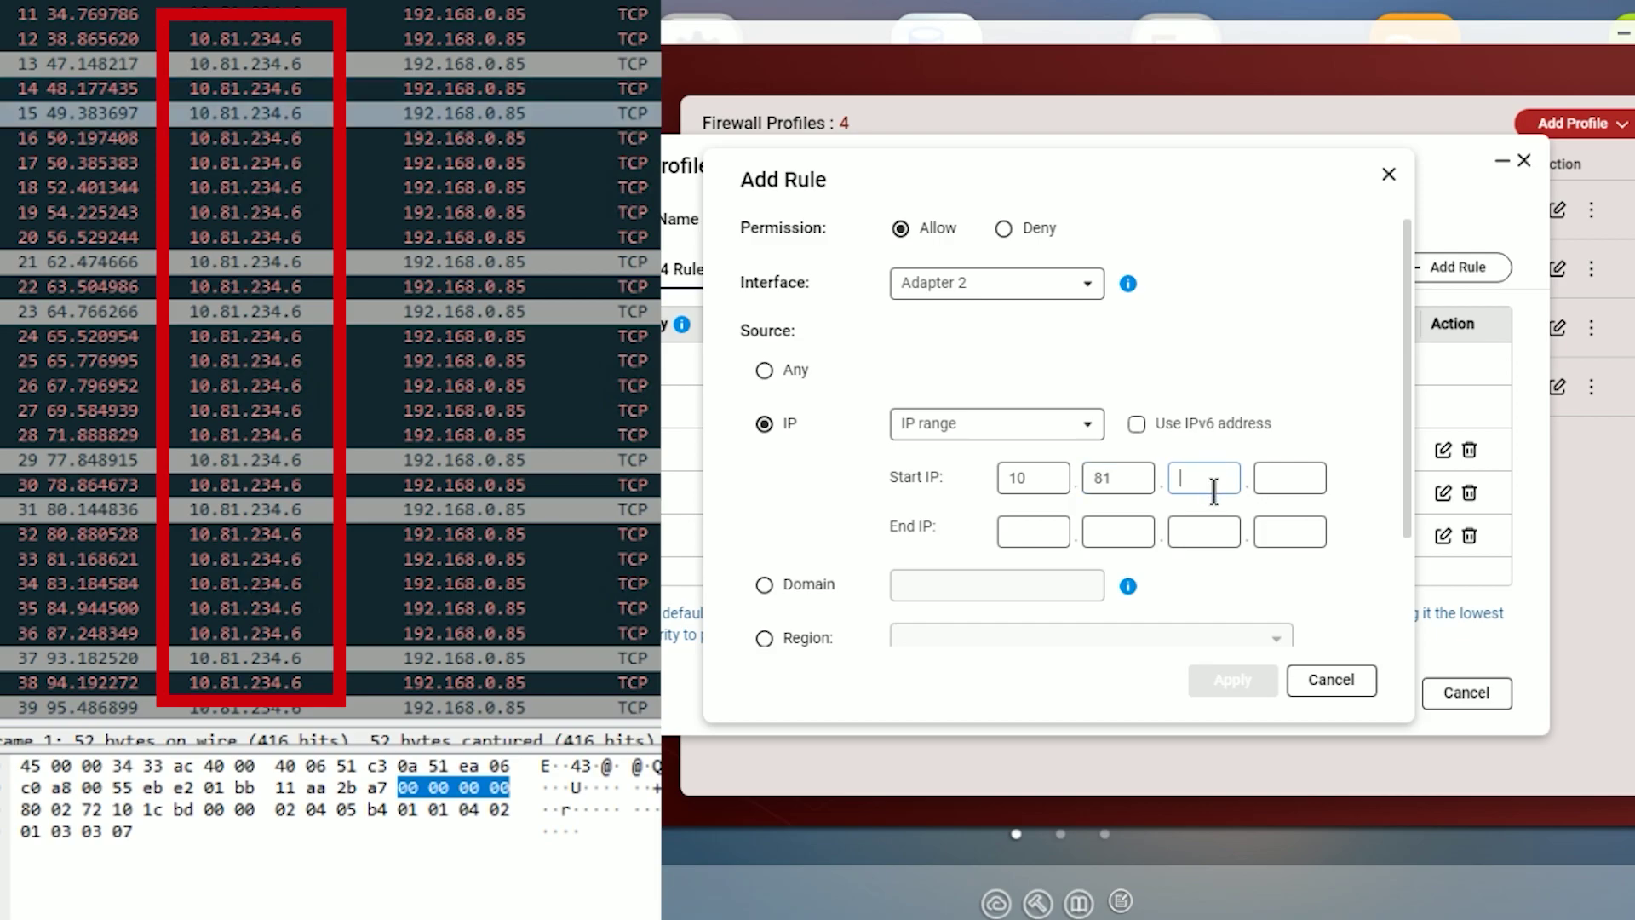
text(234)
click(1291, 475)
text(5)
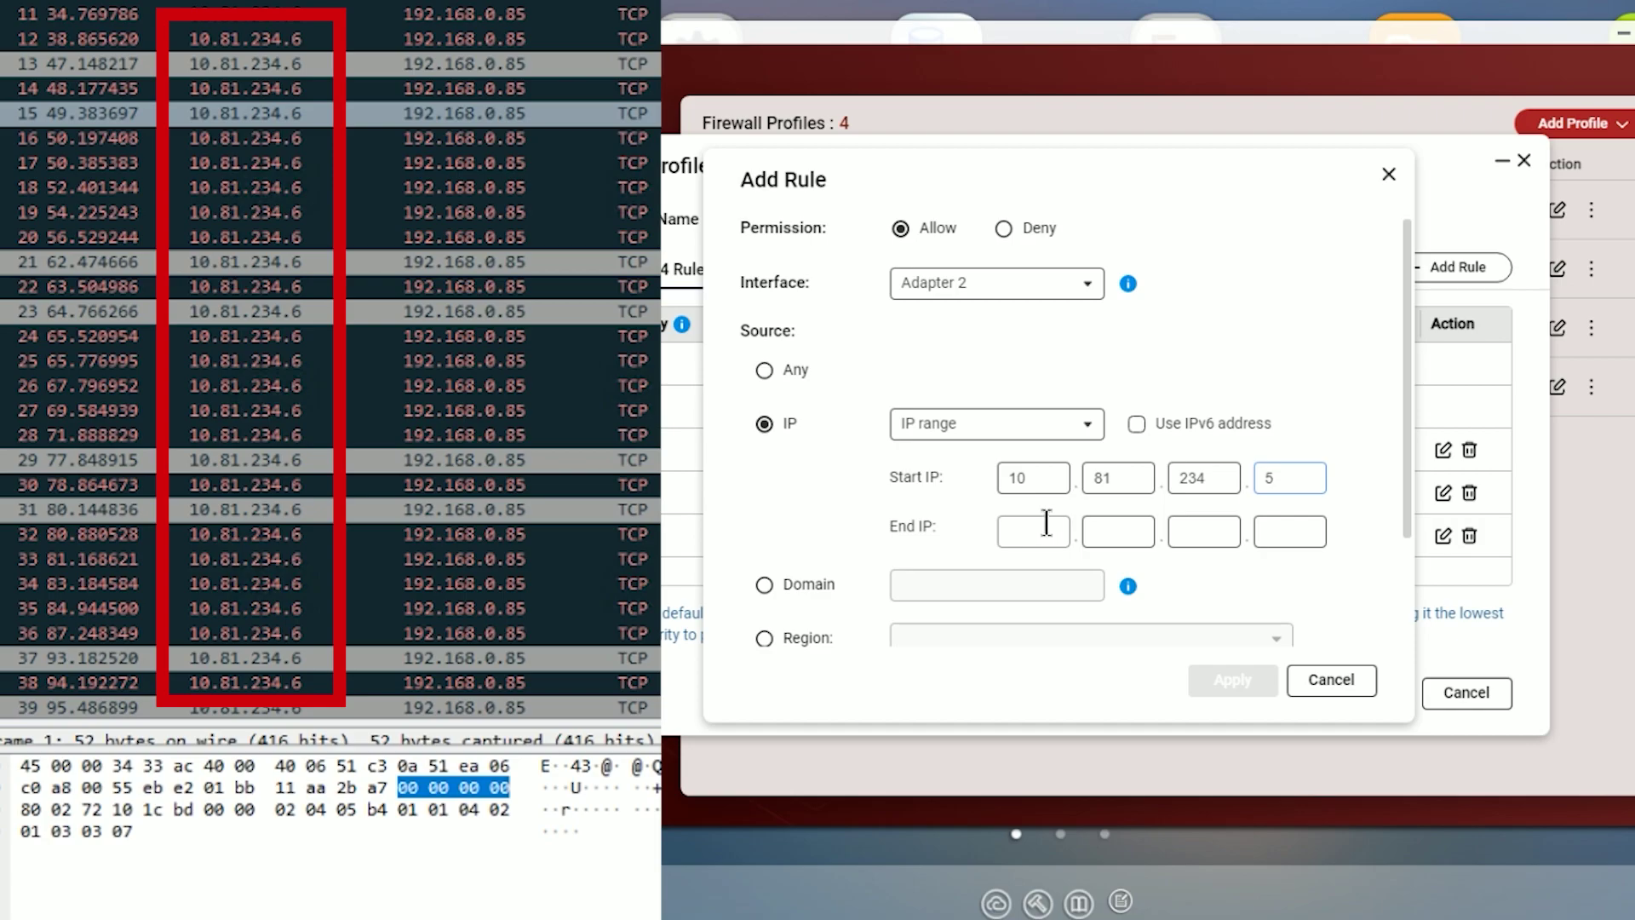
Step: Enter 10.81.234.55 as the end IP of the source range
click(1047, 523)
text(10)
click(1132, 531)
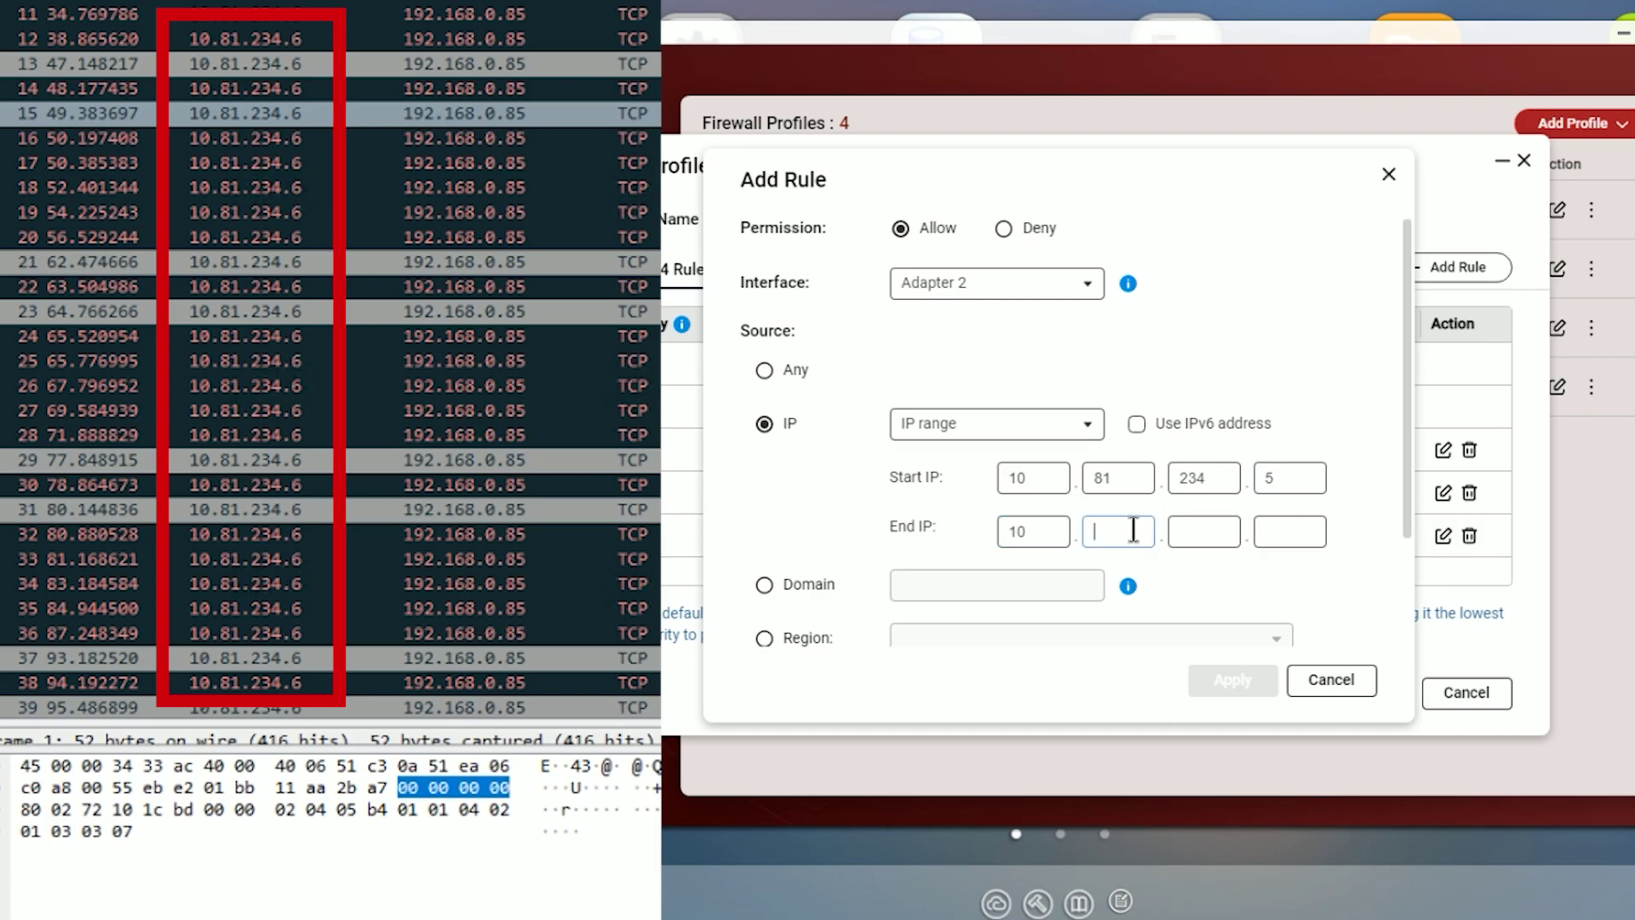
text(81)
click(1176, 535)
text(234)
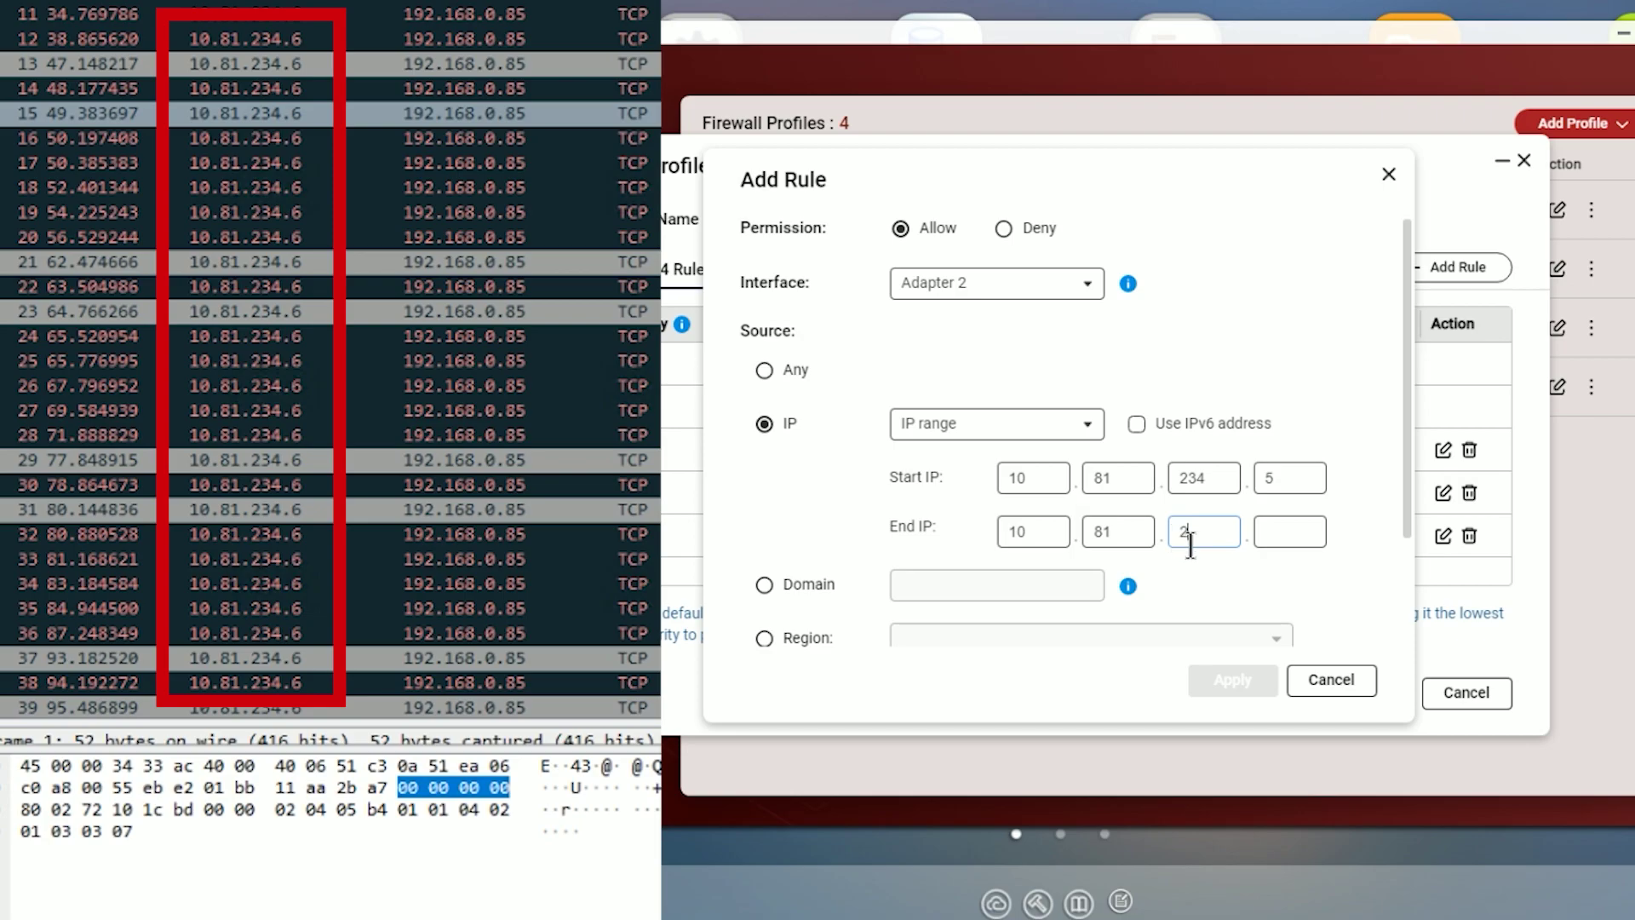
click(1285, 540)
text(55)
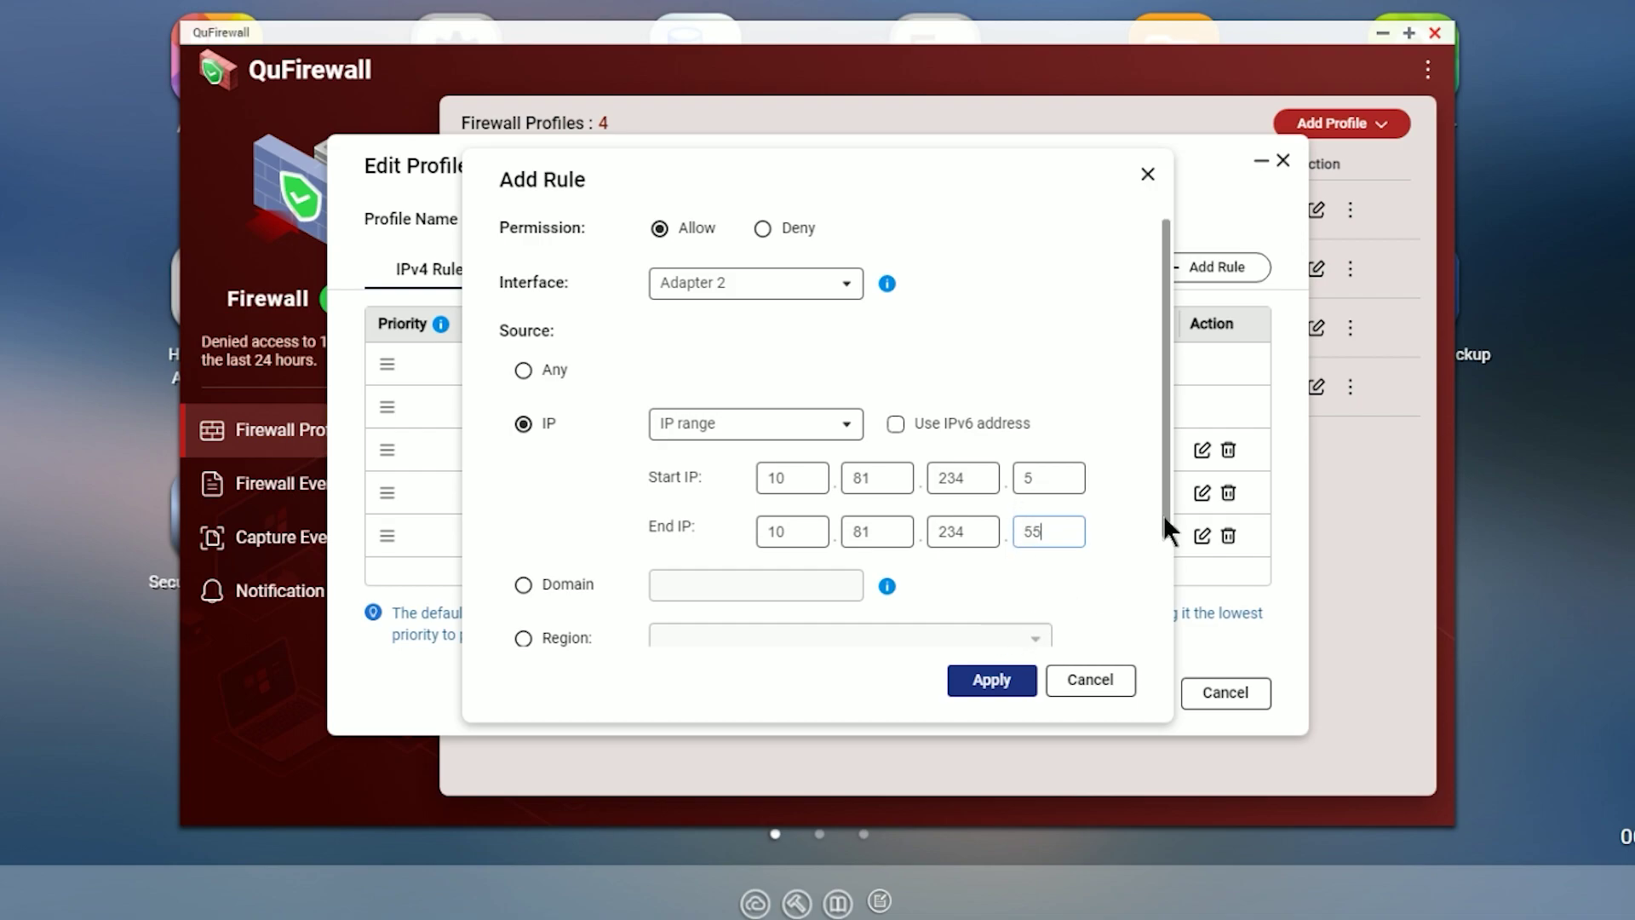
scroll(1162, 509, down, 2)
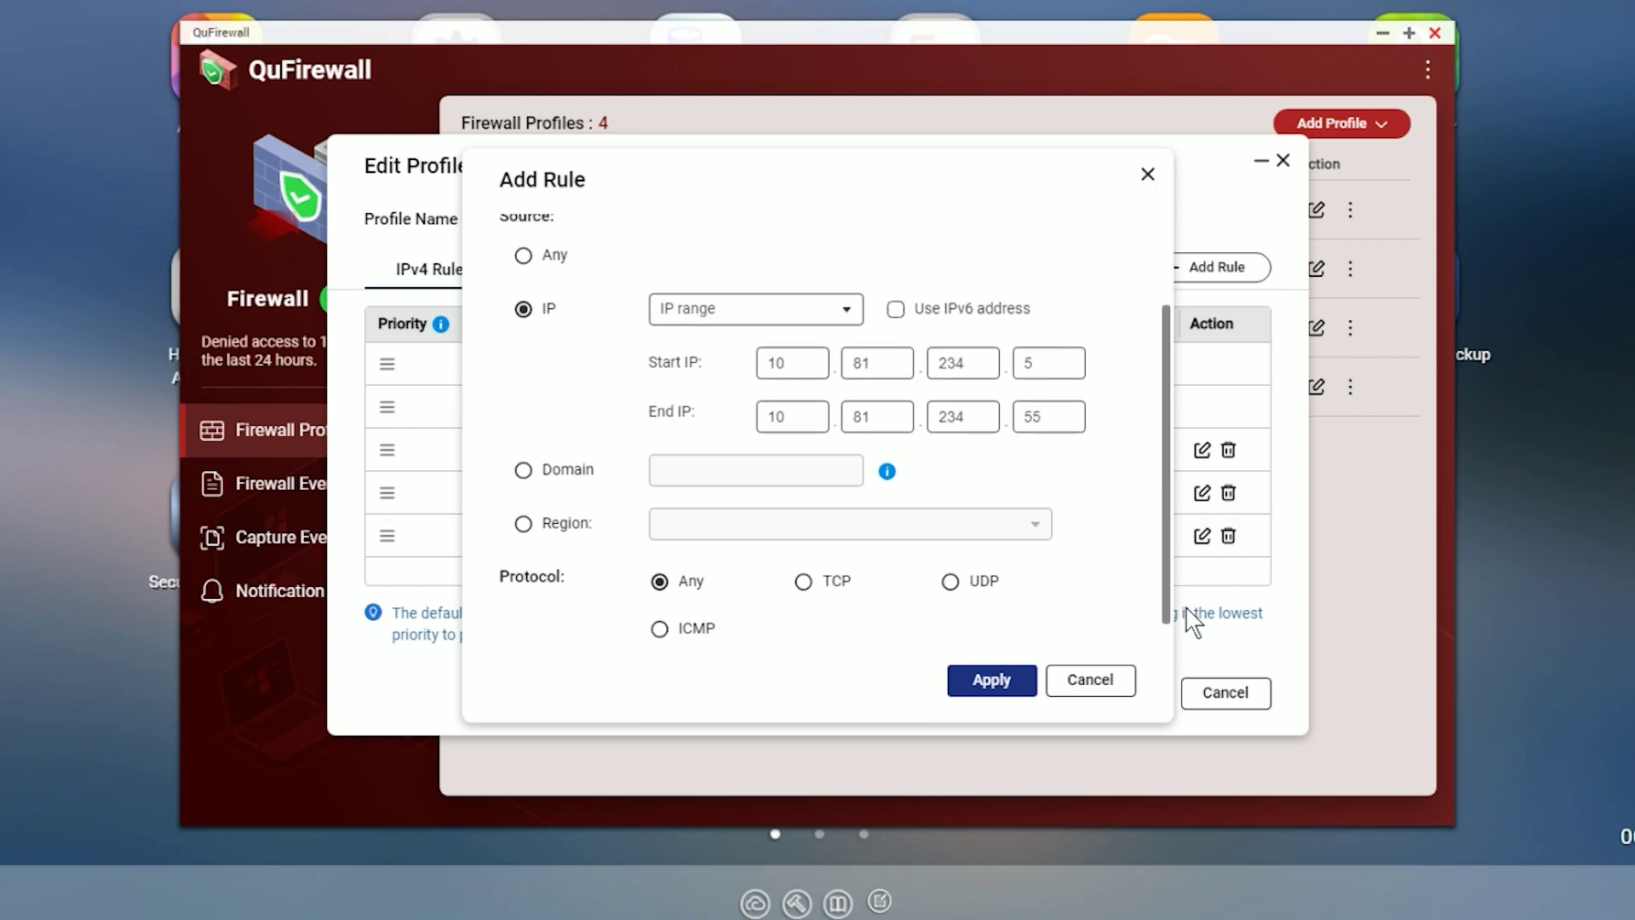
Step: Save the 10.81.234.5–10.81.234.55 allow rule and move it directly under IP access protection
click(971, 689)
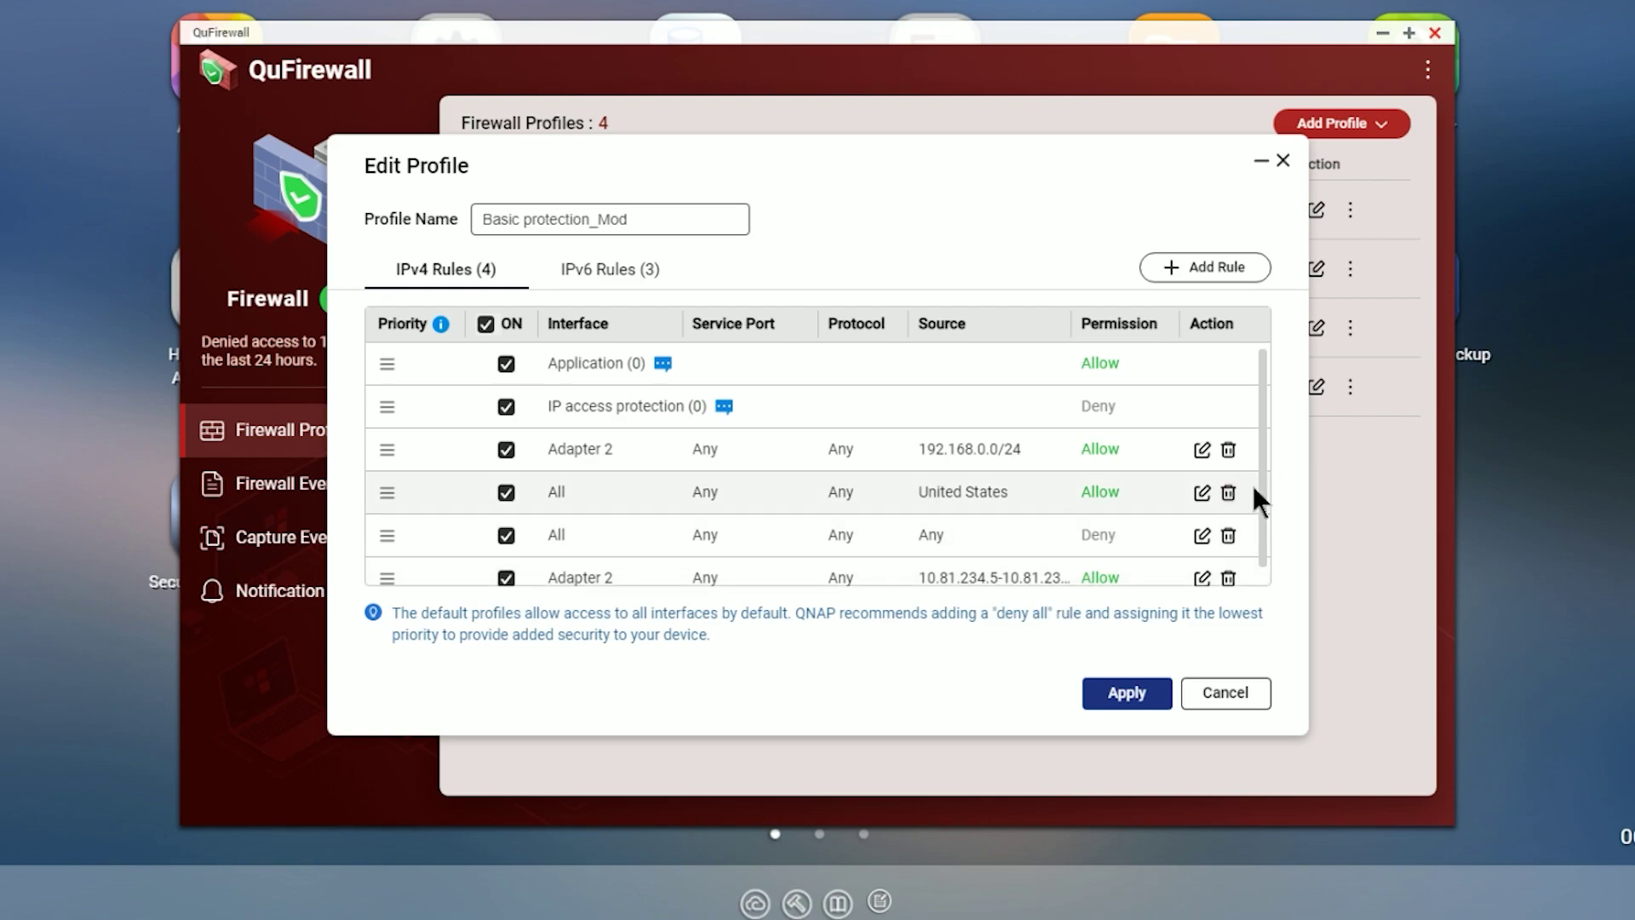
drag(1263, 538, 1261, 565)
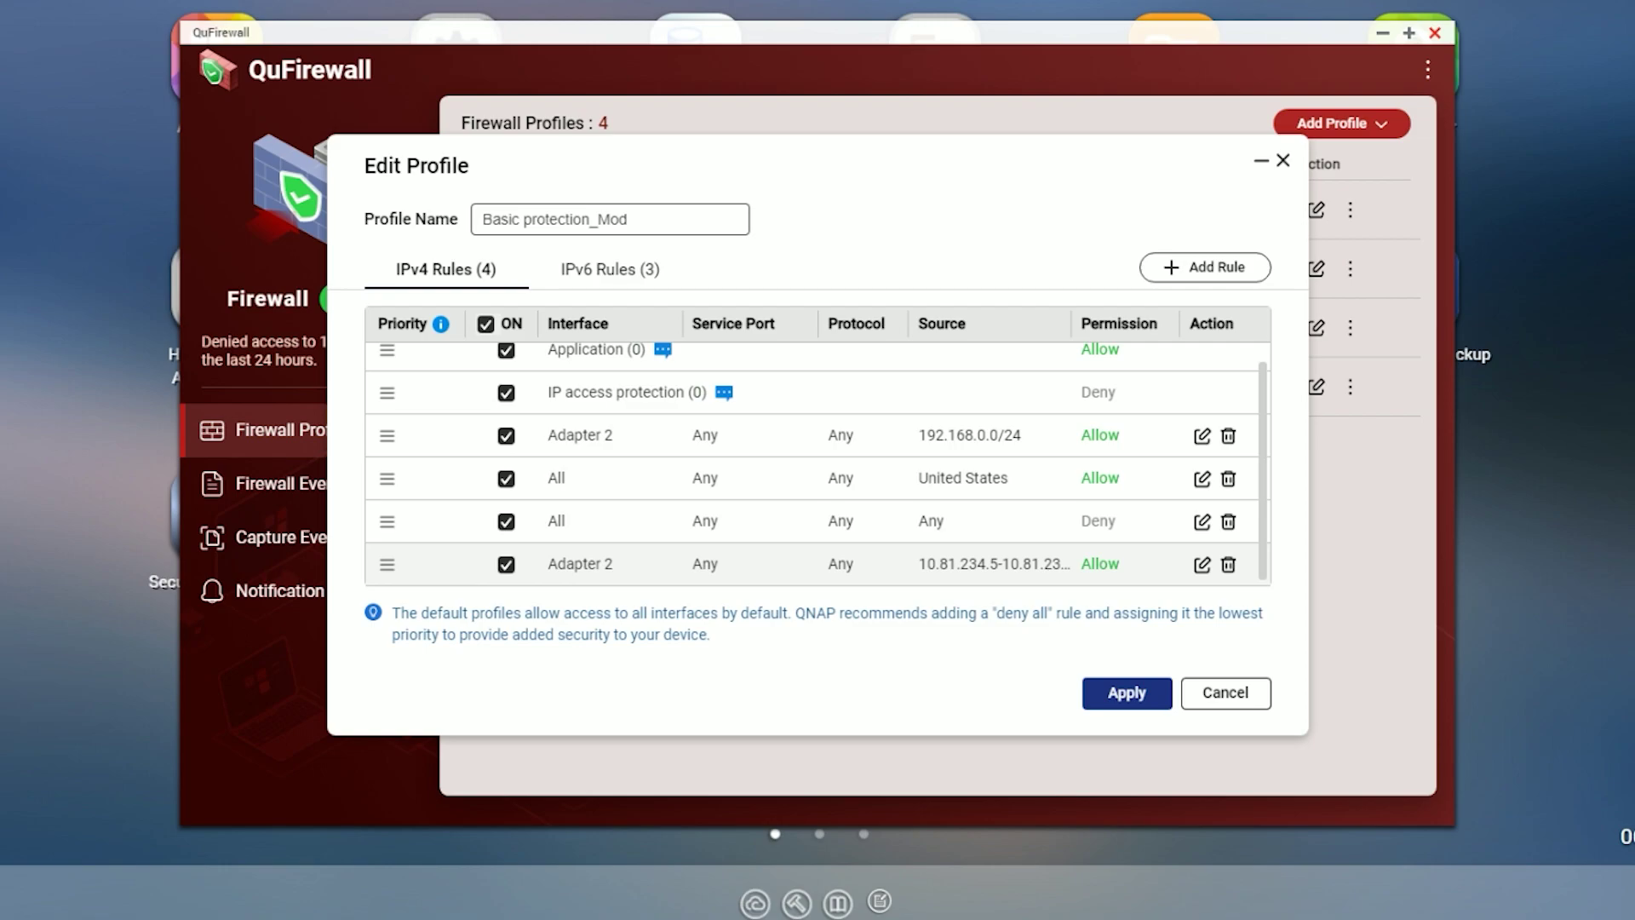
drag(387, 564, 395, 442)
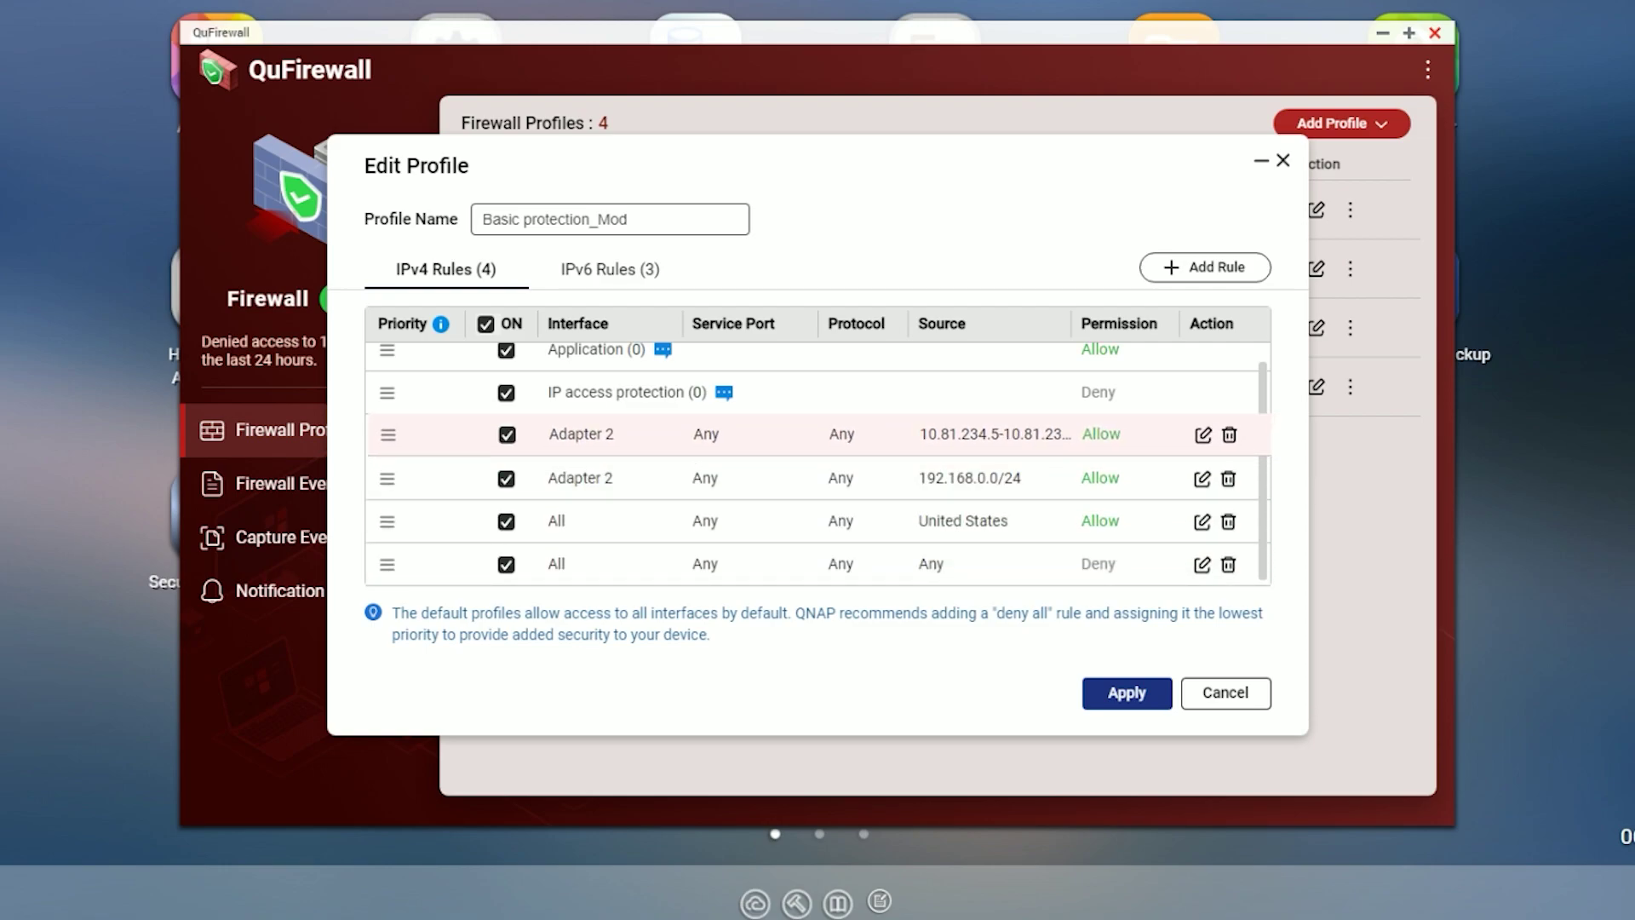
scroll(630, 417, up, 1)
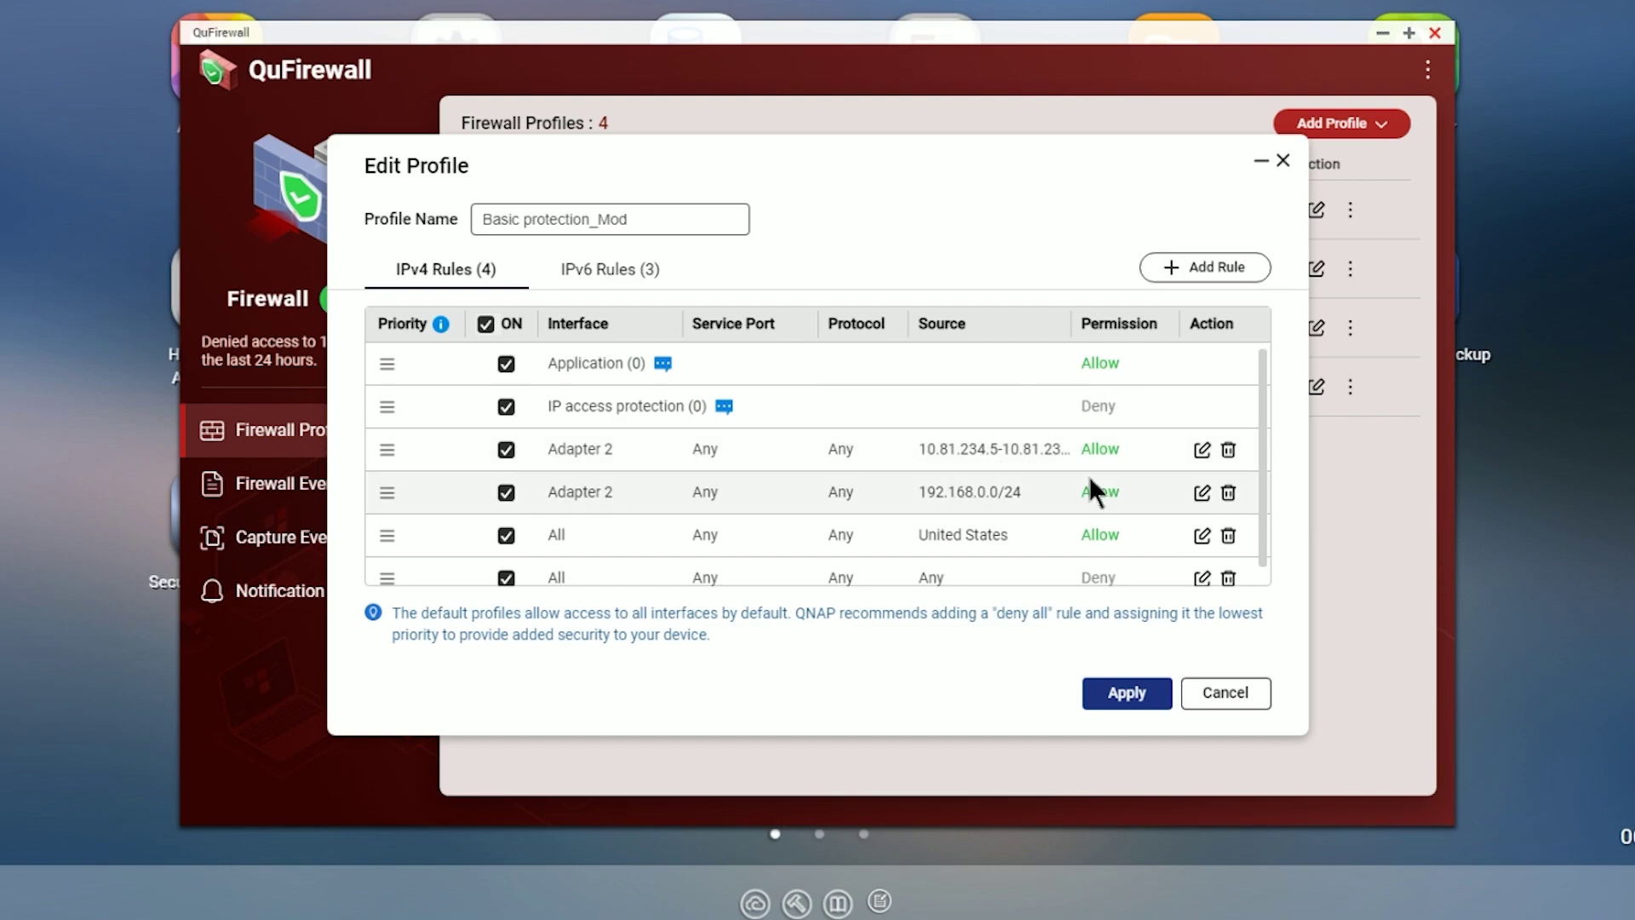
Step: Save and confirm the Basic protection_Mod profile, then view the 2021/07/03 Firewall Events log
click(1150, 699)
click(877, 459)
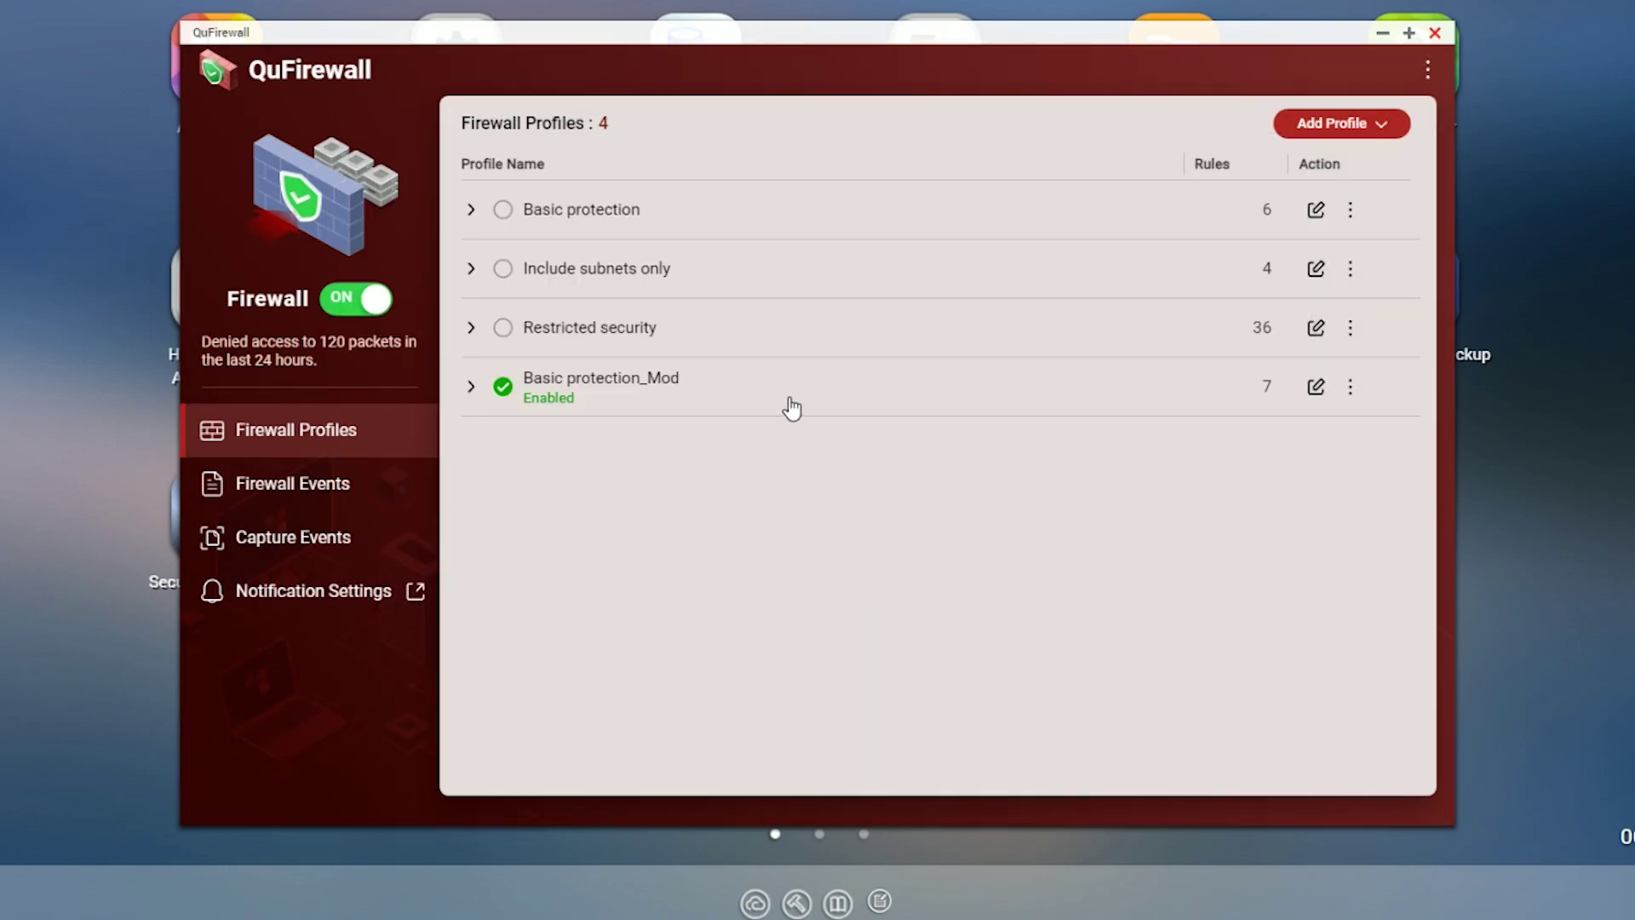
click(317, 485)
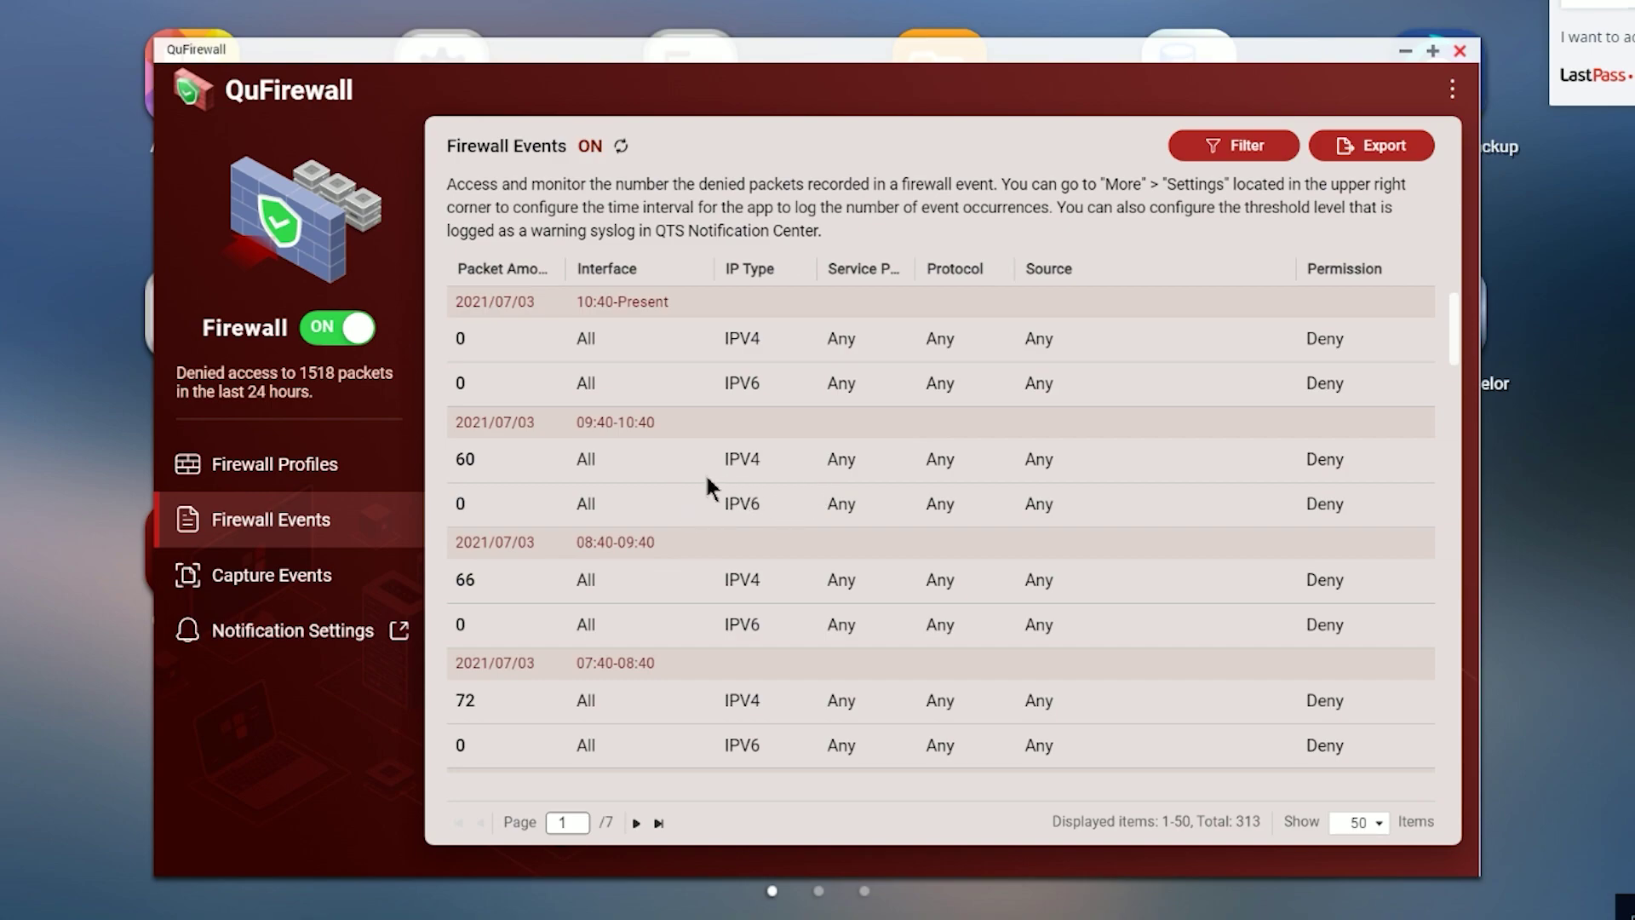
Step: Show the Firewall Events settings: 30-day retention, Warning level, 200-event hourly threshold
click(1453, 93)
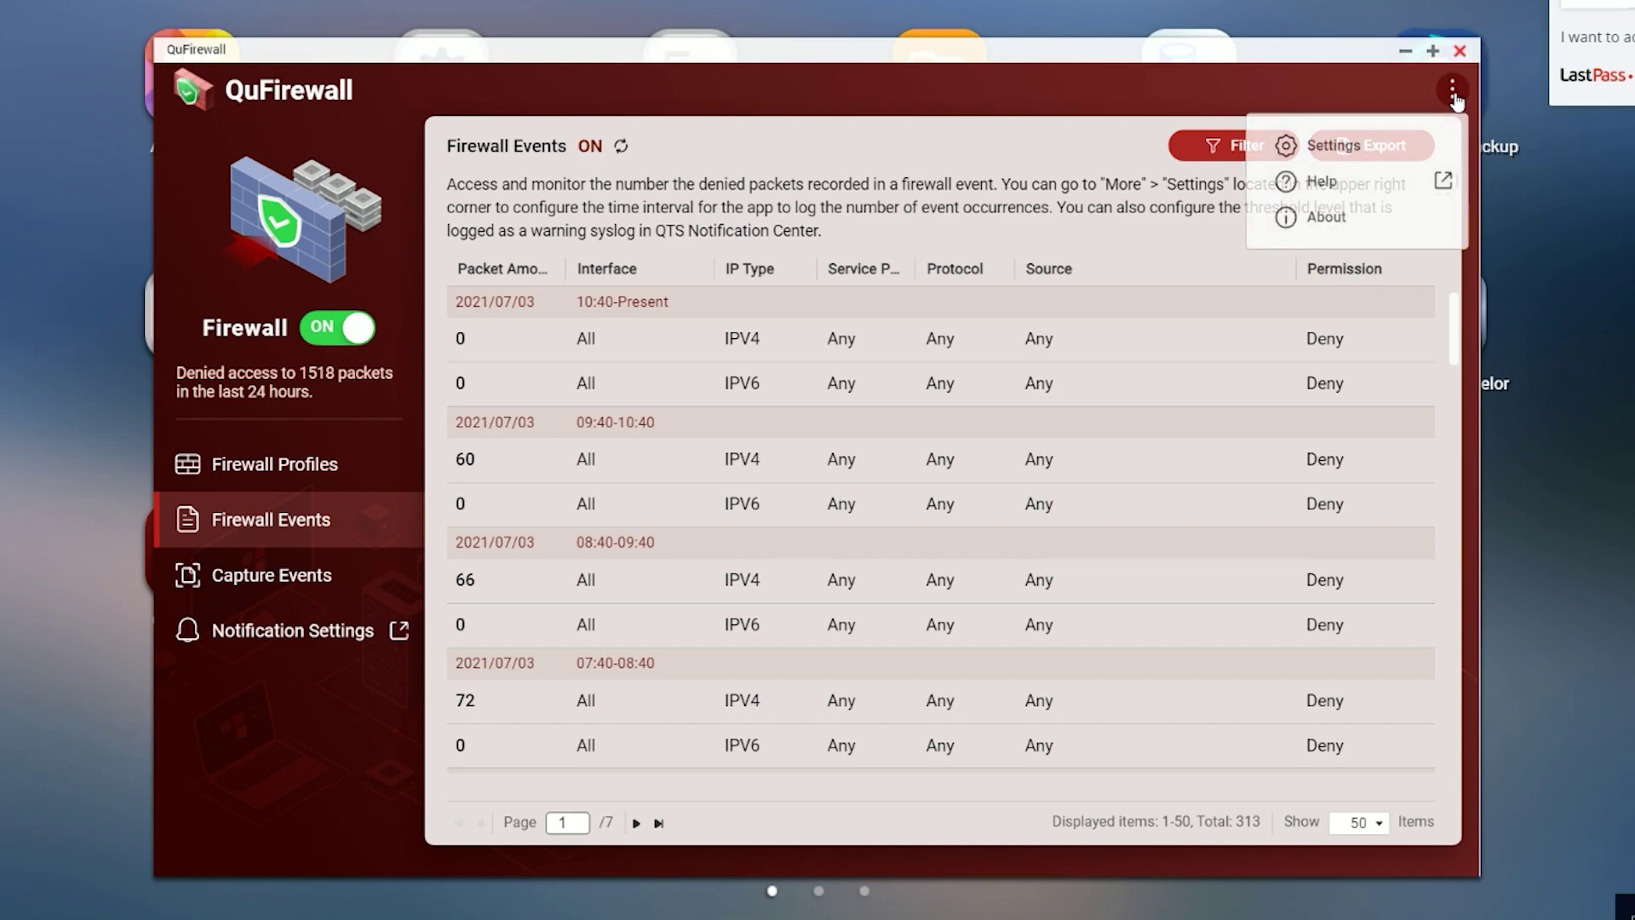
click(1332, 145)
click(761, 240)
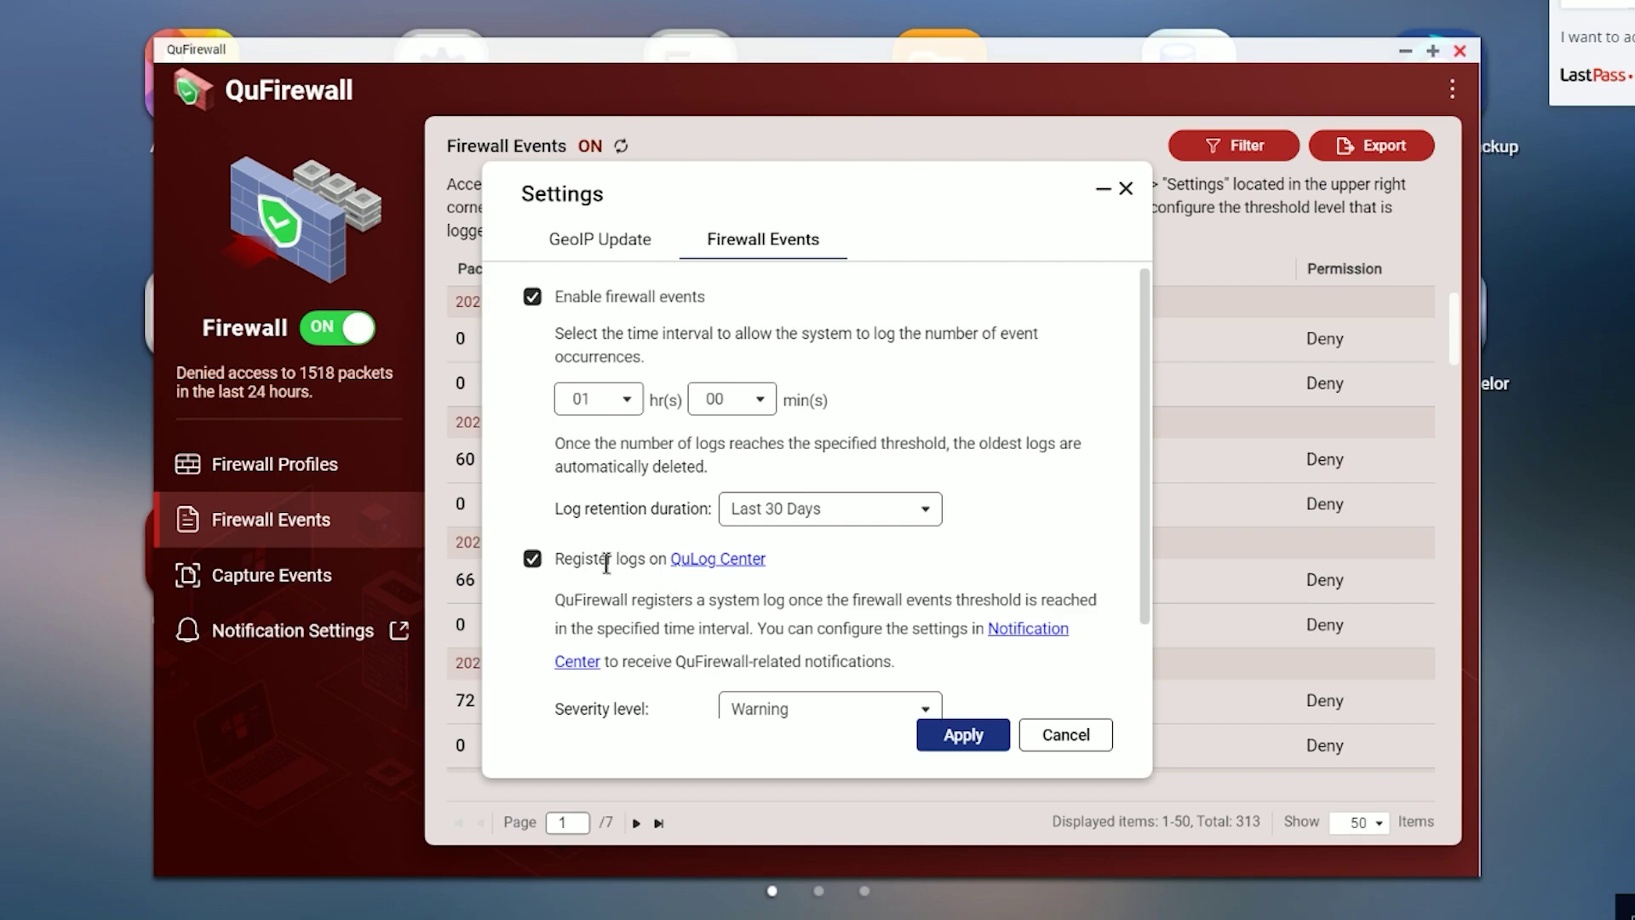
scroll(801, 642, down, 2)
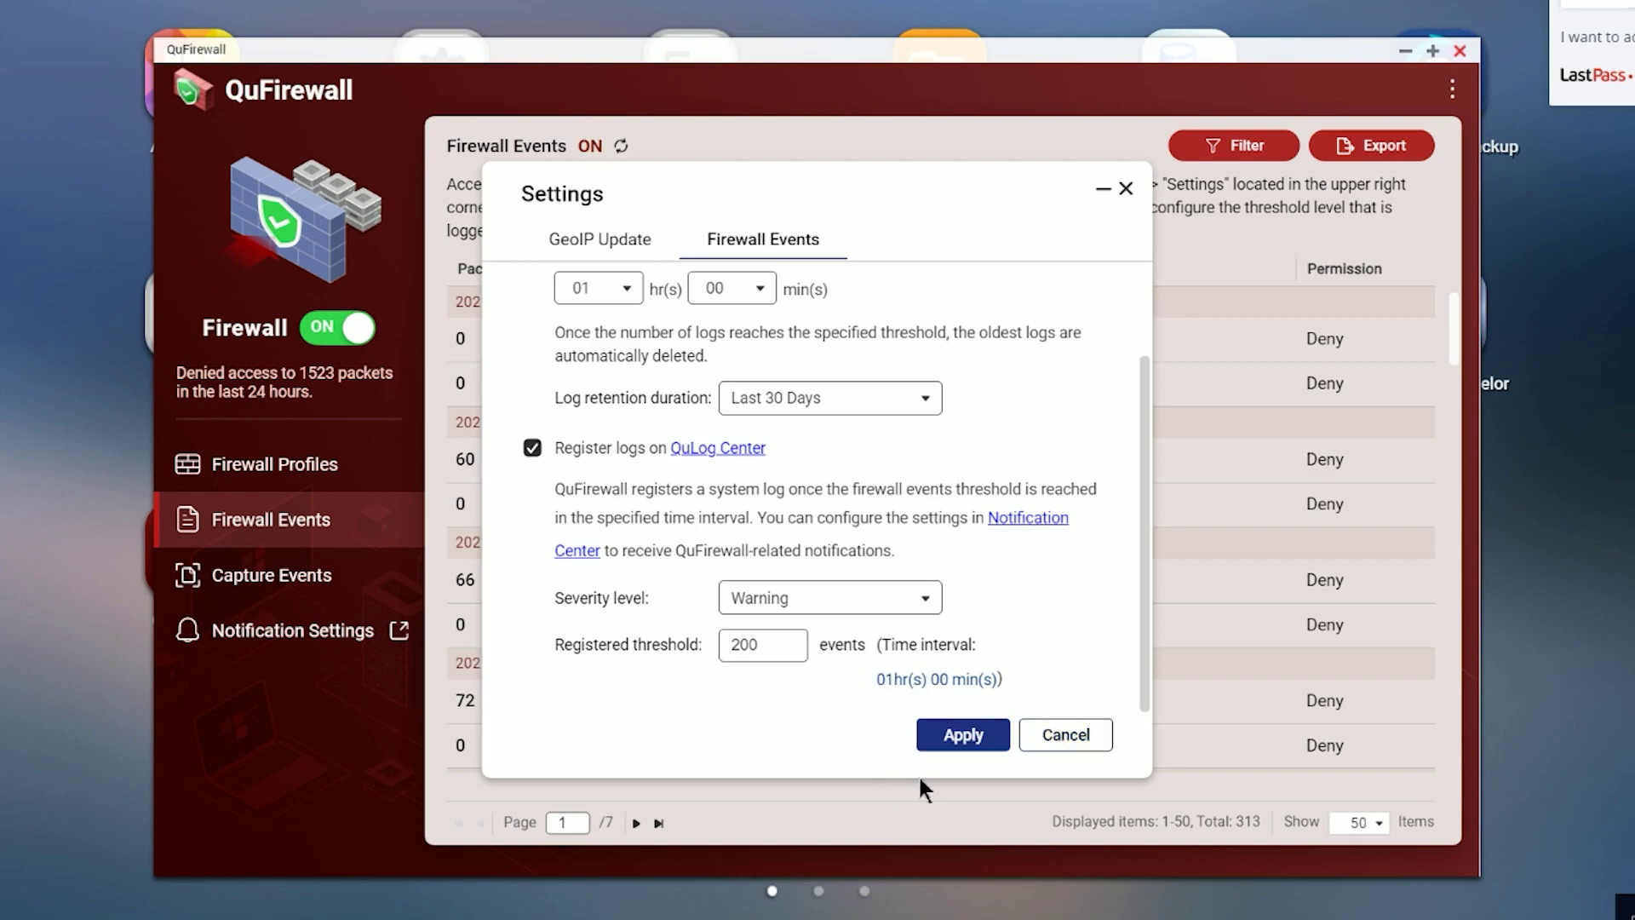
Step: Close the Settings dialog without changing anything
click(1056, 746)
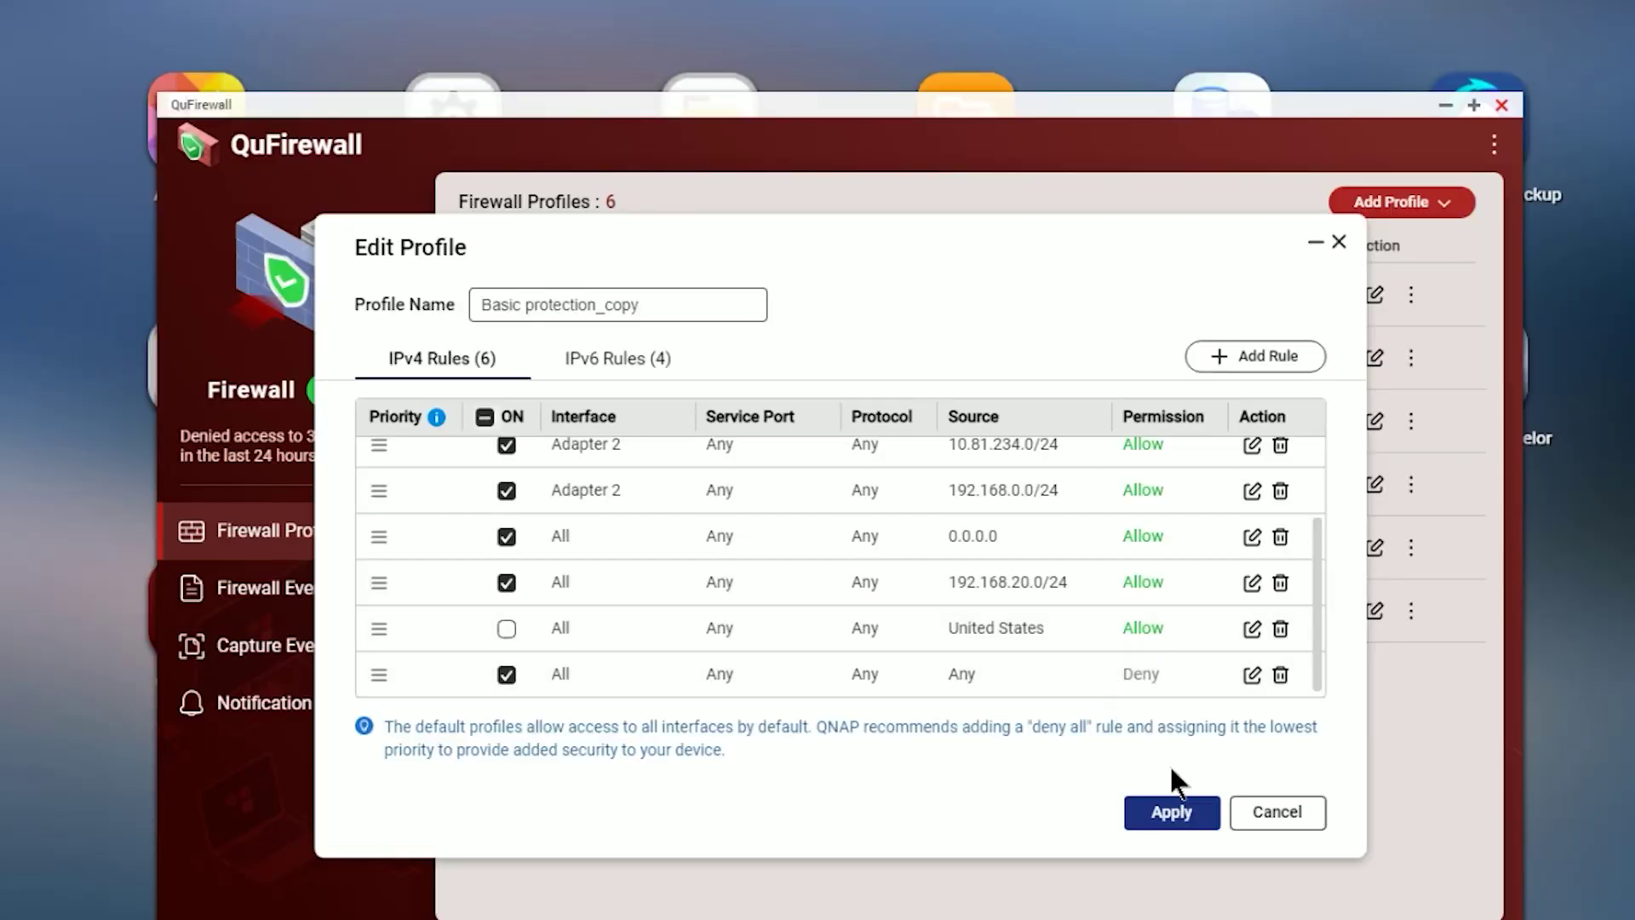
Step: Review the deny-all rule's settings: Deny, interface All, source Any, protocol Any
click(1254, 676)
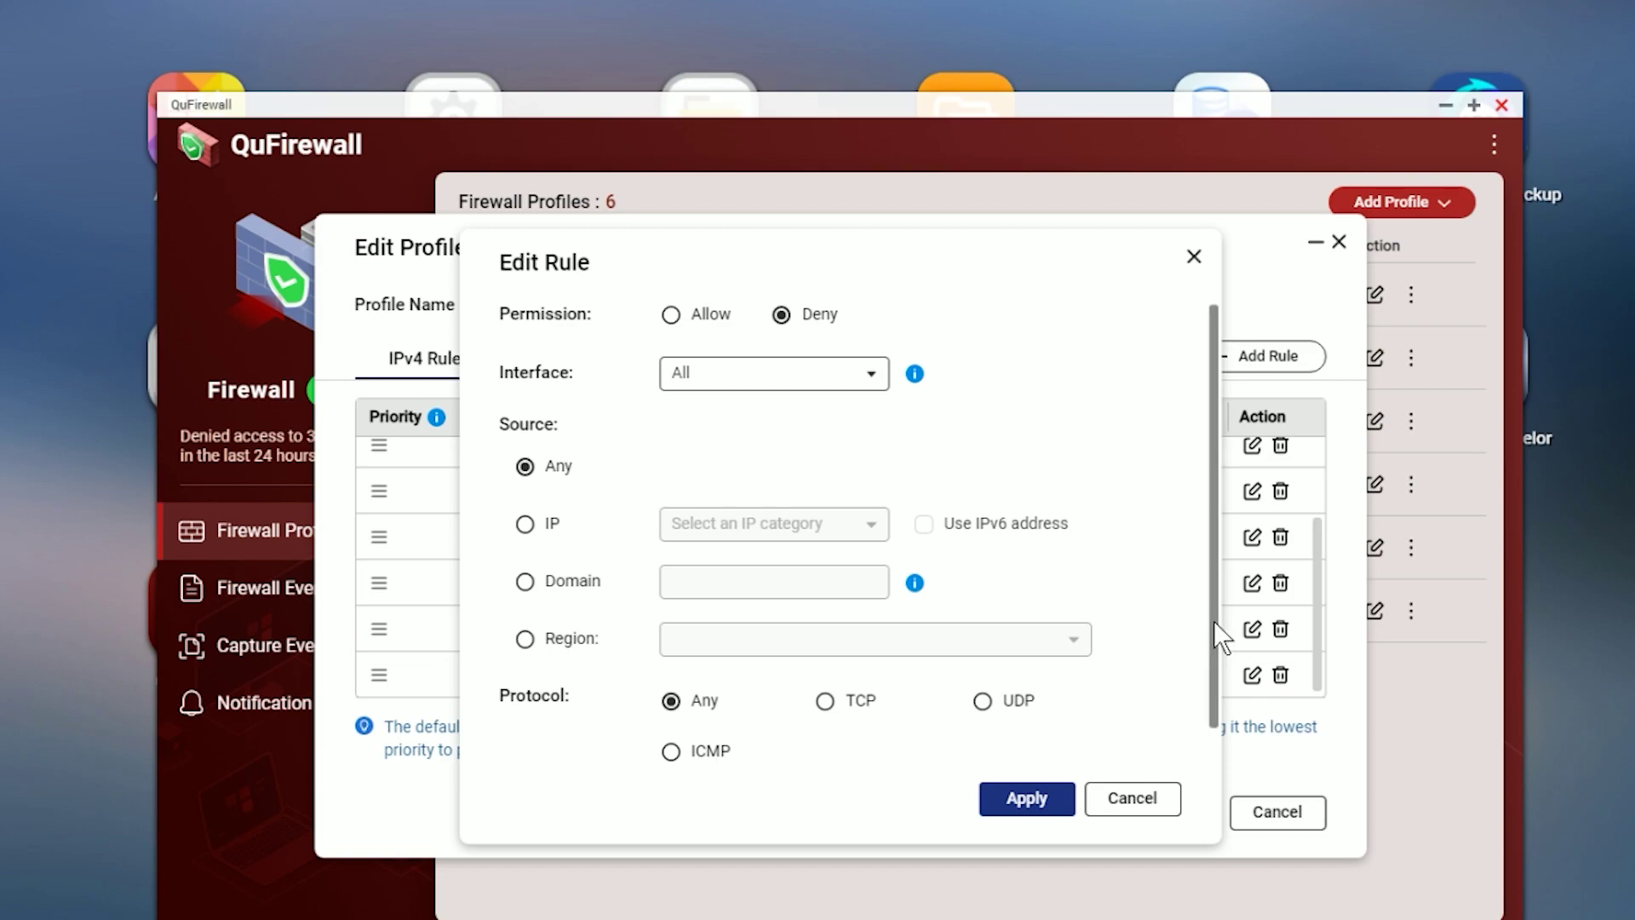
scroll(1214, 621, down, 1)
scroll(1211, 673, up, 1)
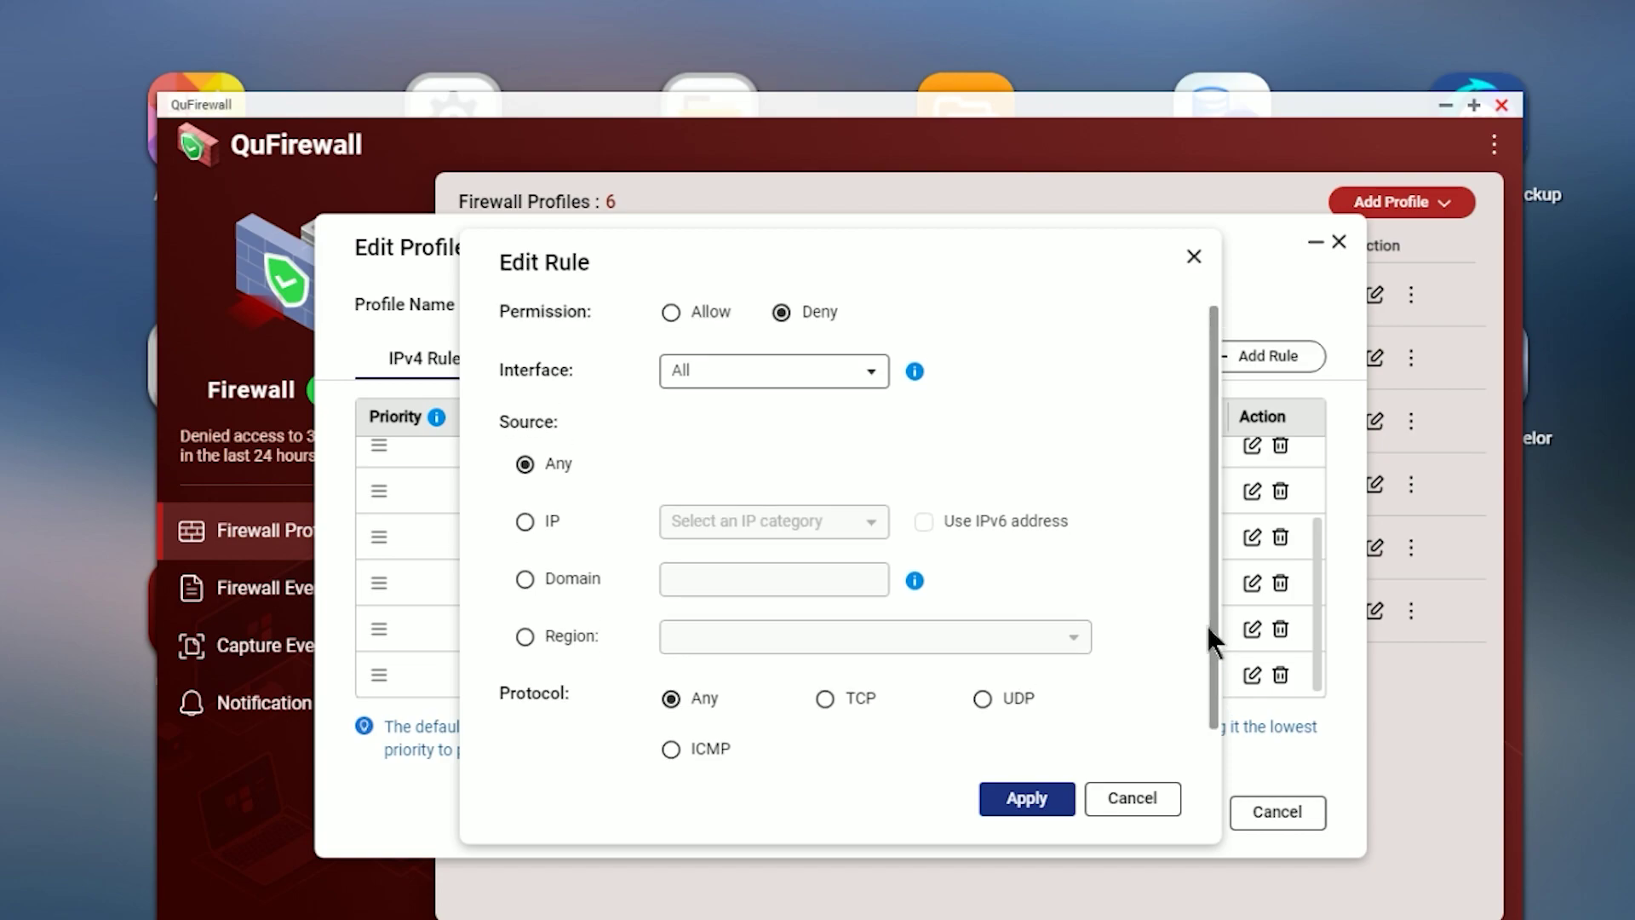